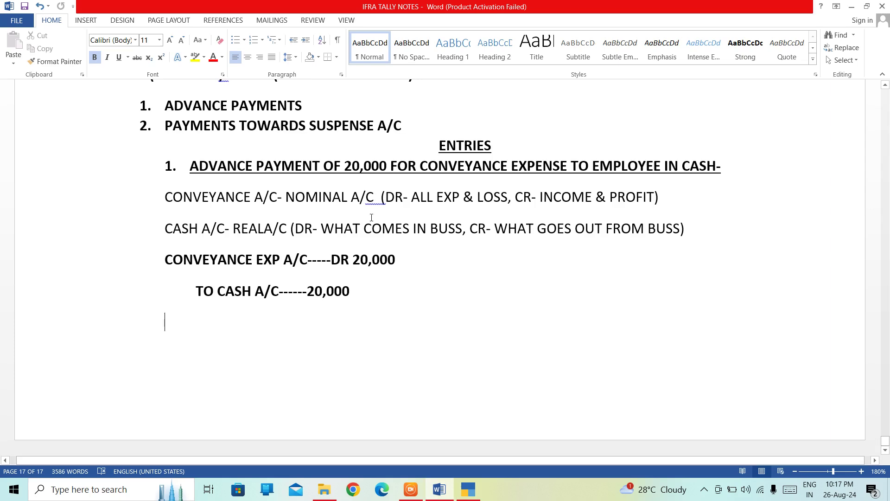
- Review the memorandum voucher notes above the conveyance advance entries in the document
key("Up")
key("Up")
key("Up")
key("Up")
key("Up")
key("Up")
key("Up")
key("Up")
key("Up")
key("Up")
key("Up")
key("Up")
key("Up")
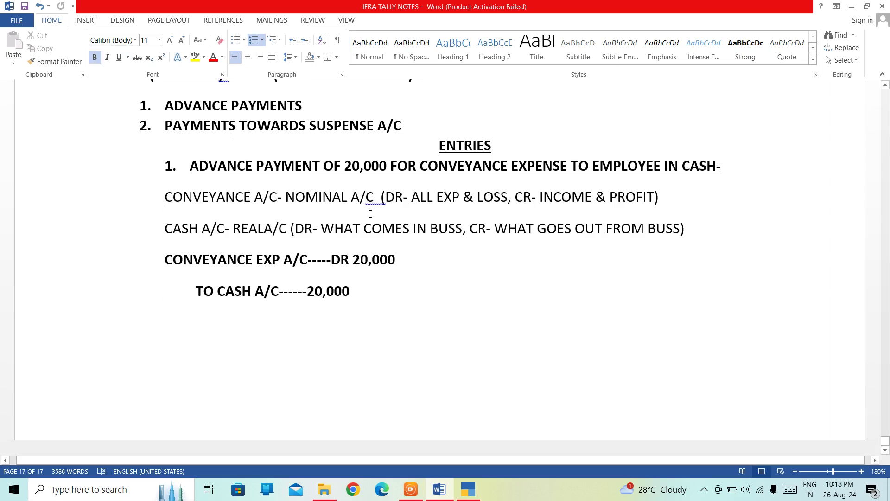
key("Up")
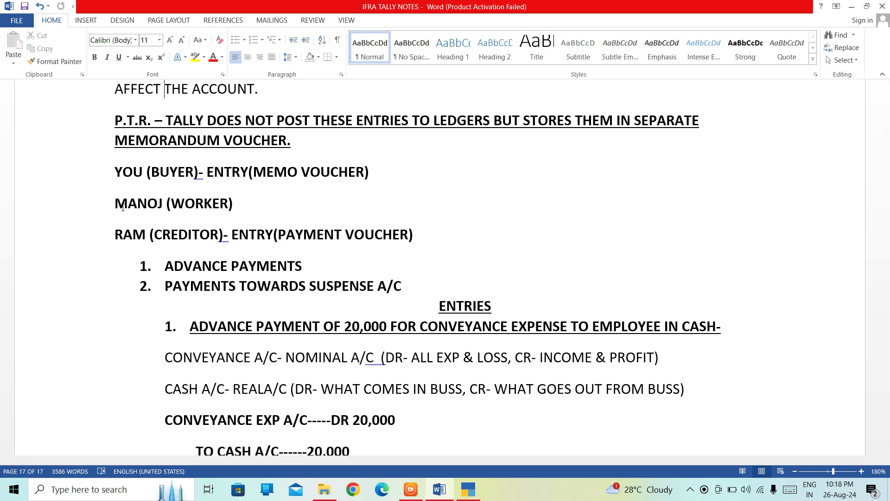
- Switch to TallyPrime
left_click(469, 490)
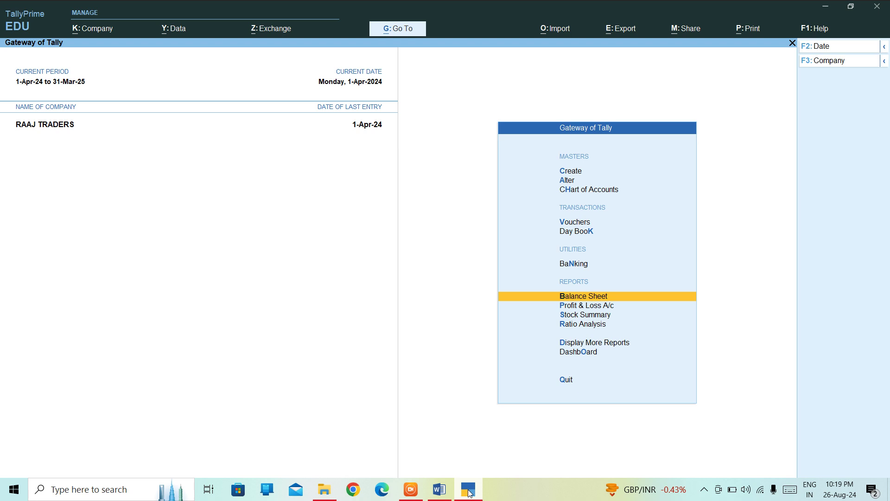
key("Up")
key("Up")
key("Up")
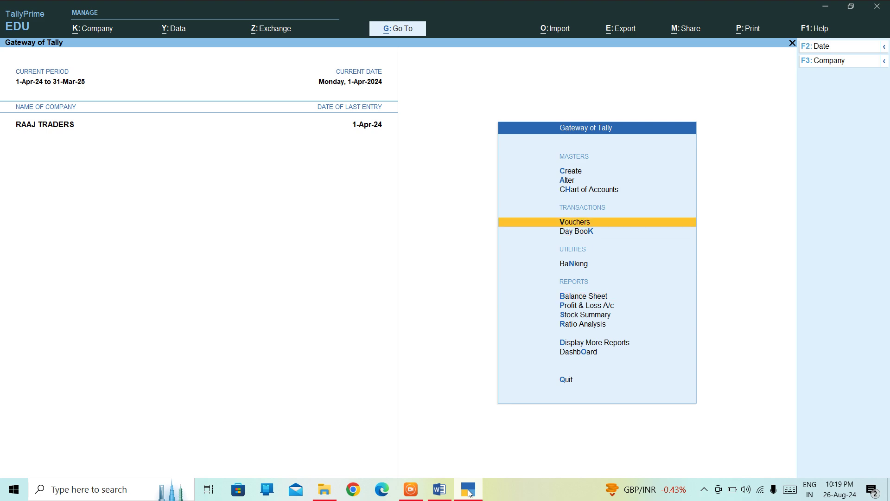
key("Return")
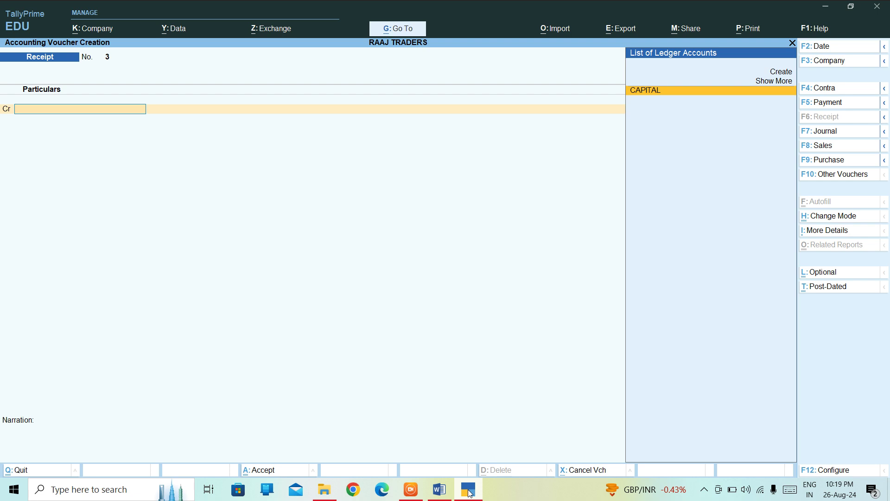
key("Escape")
- Start a new ledger in the company and enter the worker's name as the ledger name
key("Up")
key("Up")
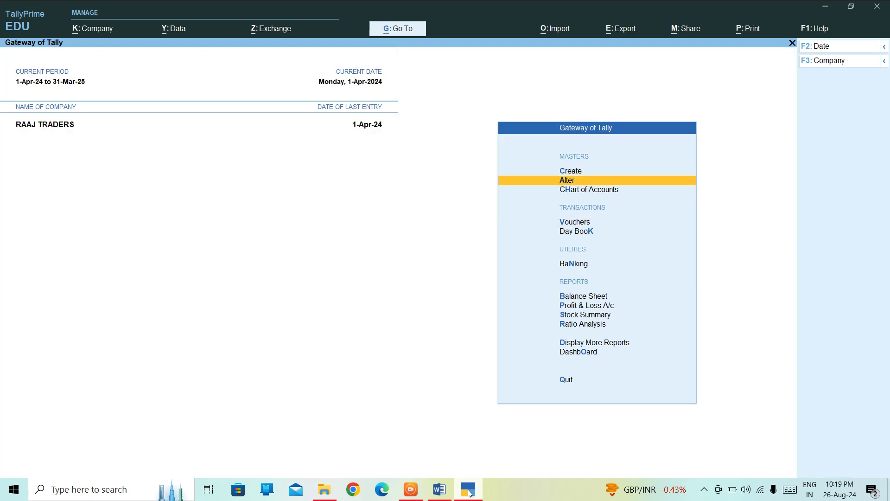
key("Up")
key("Return")
key("Down")
key("Return")
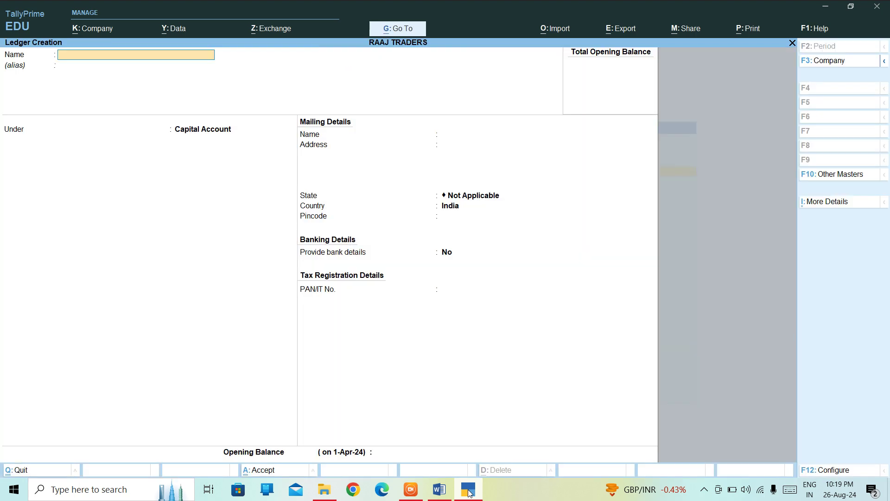
type("MANOJ")
key("Return")
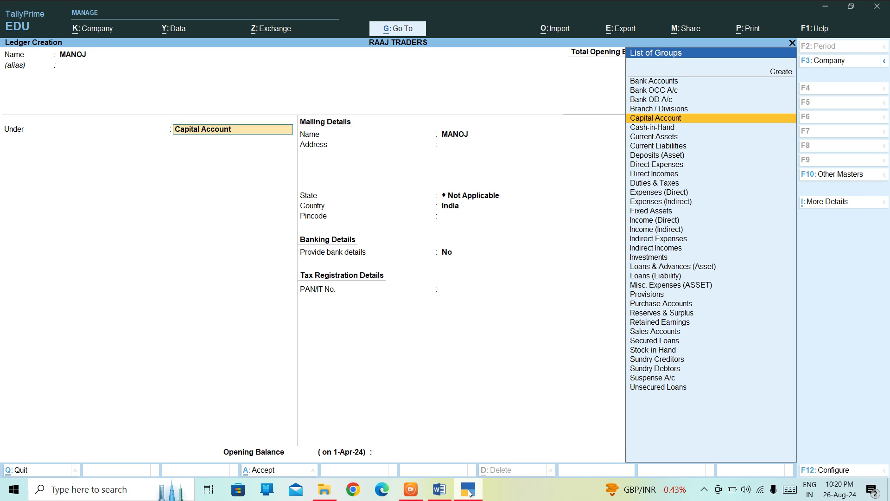
- Place the new ledger under the Misc. Expenses (ASSET) group, save it and leave ledger creation
type("MI")
key("Return")
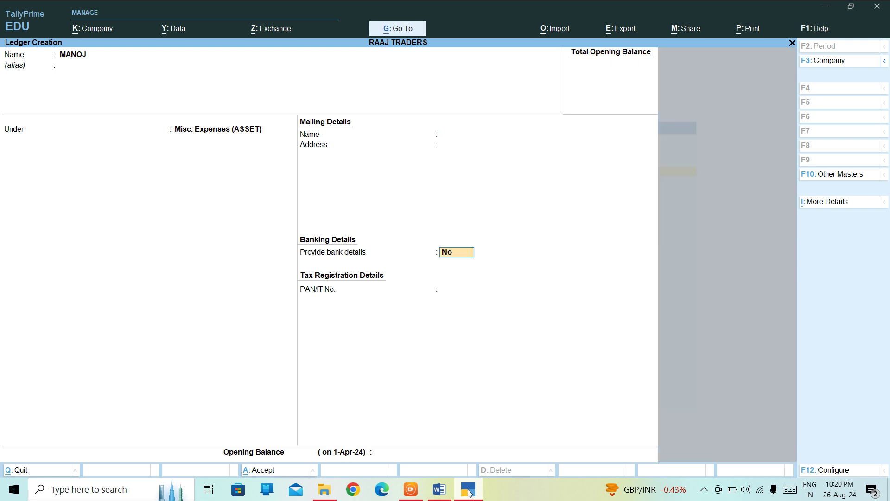
key("ctrl")
key("ctrl+a")
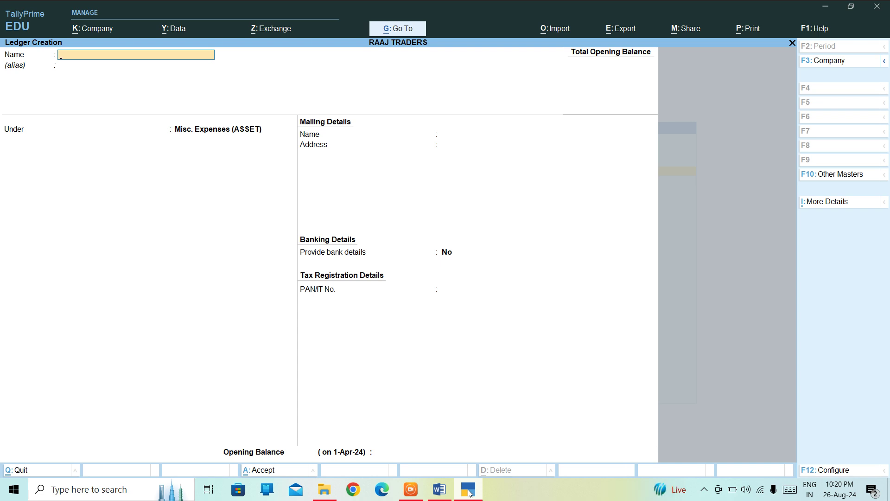
key("Escape")
key("Escape")
- Start a new accounting voucher and change its voucher type to Memorandum
key("Down")
key("Down")
key("Down")
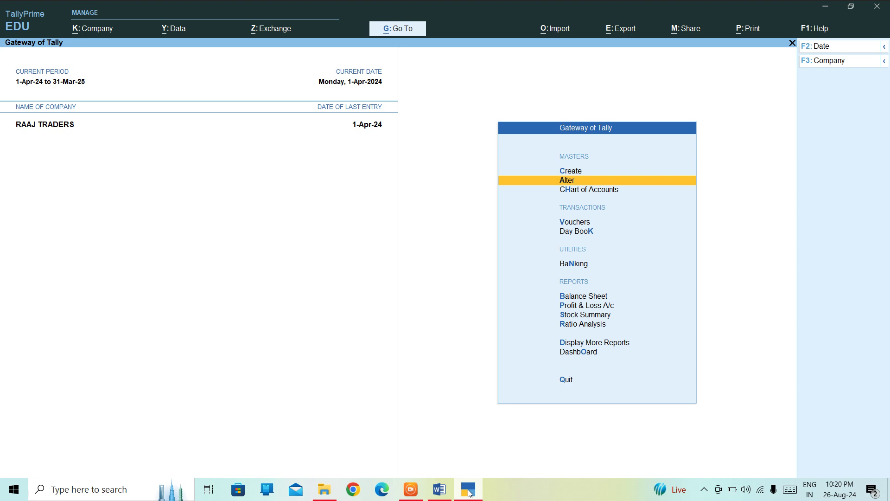
key("Return")
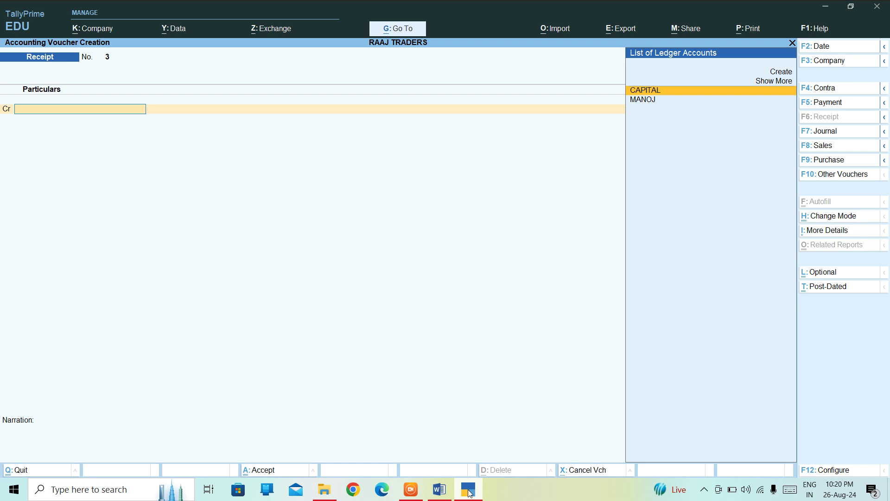
key("F10")
key("Up")
key("Up")
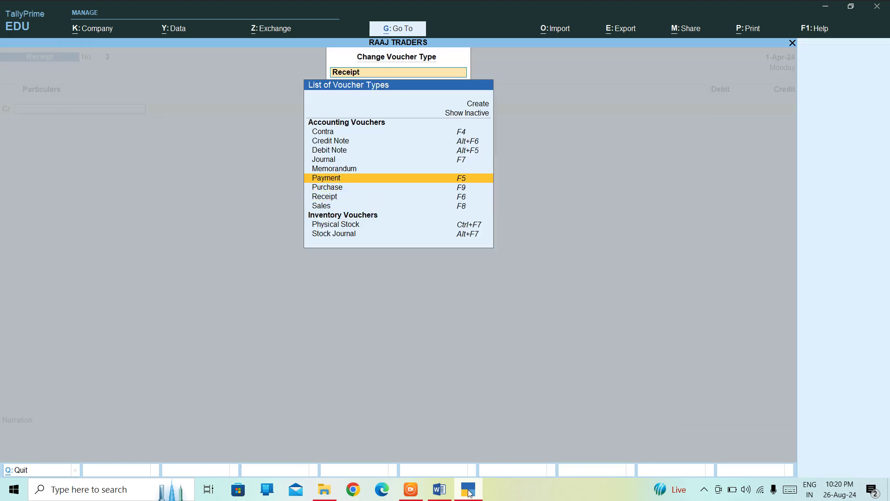
key("Up")
key("Return")
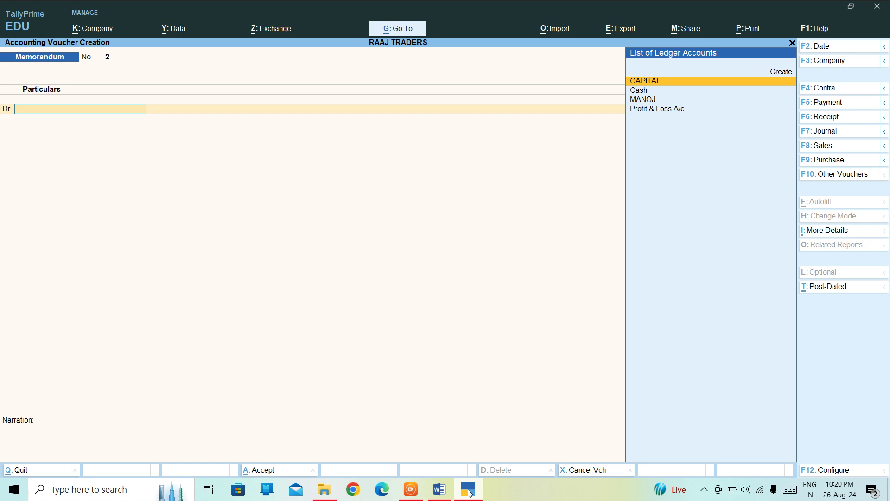
- Debit the worker's ledger with 5,000 in the memorandum voucher
key("Down")
key("Down")
key("Return")
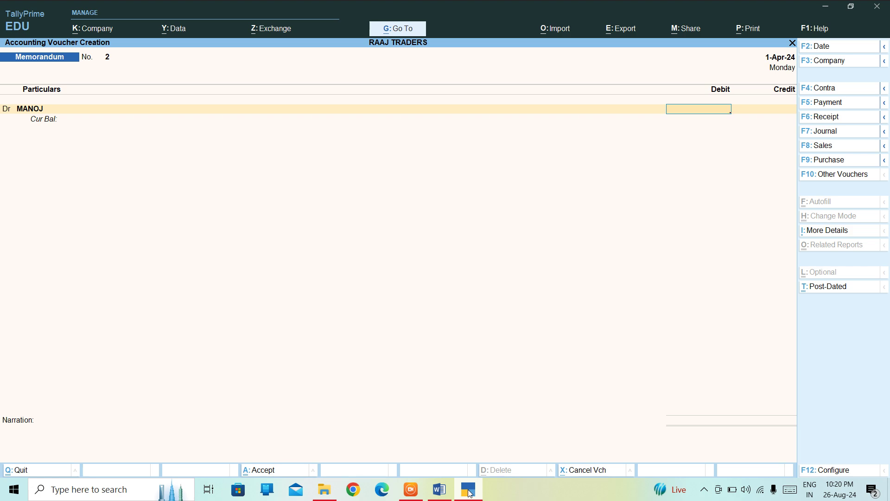
type("5000")
key("Return")
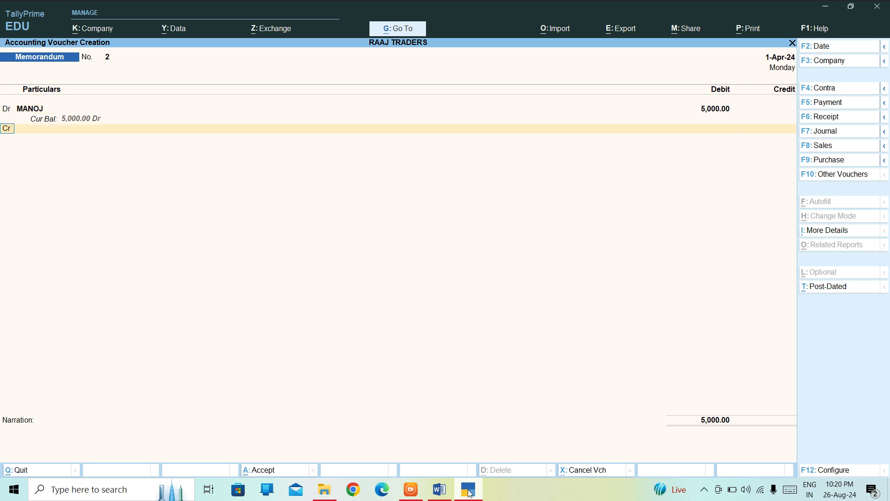
- Credit Cash with 5,000, leave the narration empty and accept the memorandum voucher
key("Return")
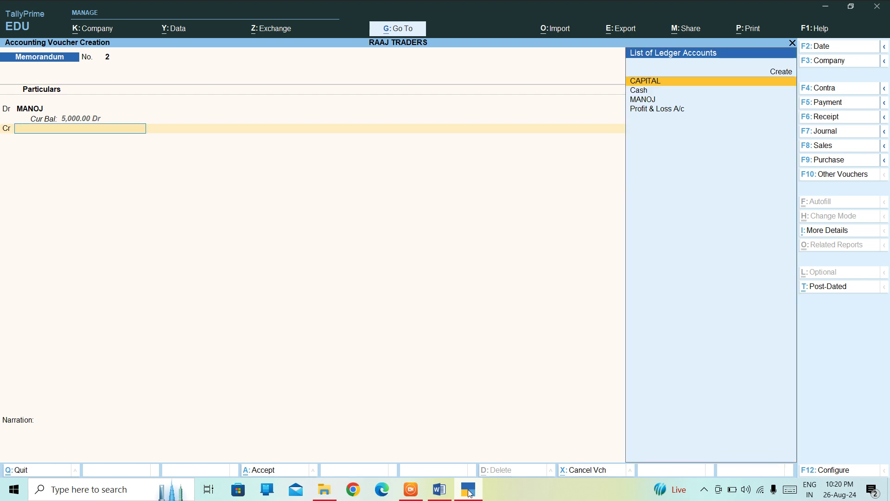
key("Down")
key("Return")
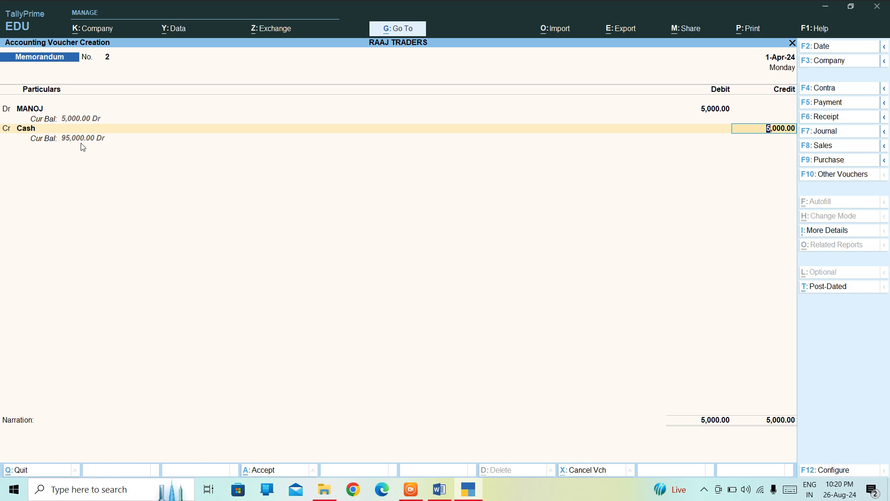
key("Return")
key("Return")
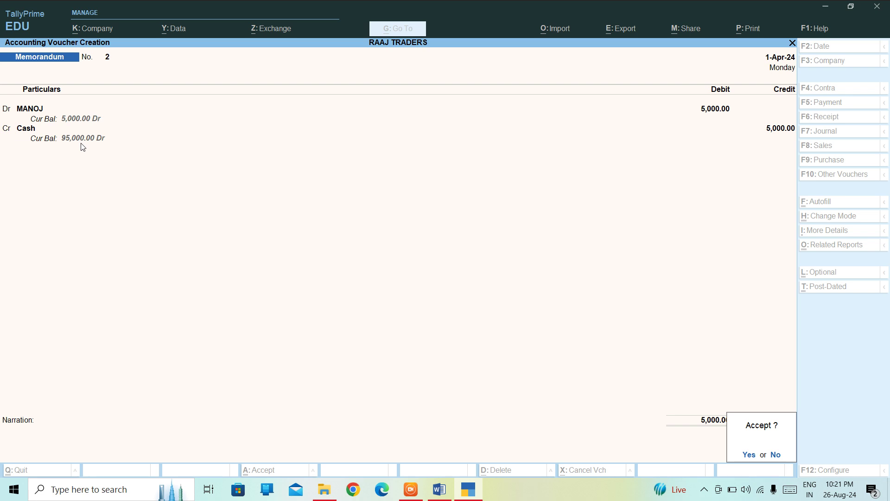
key("Return")
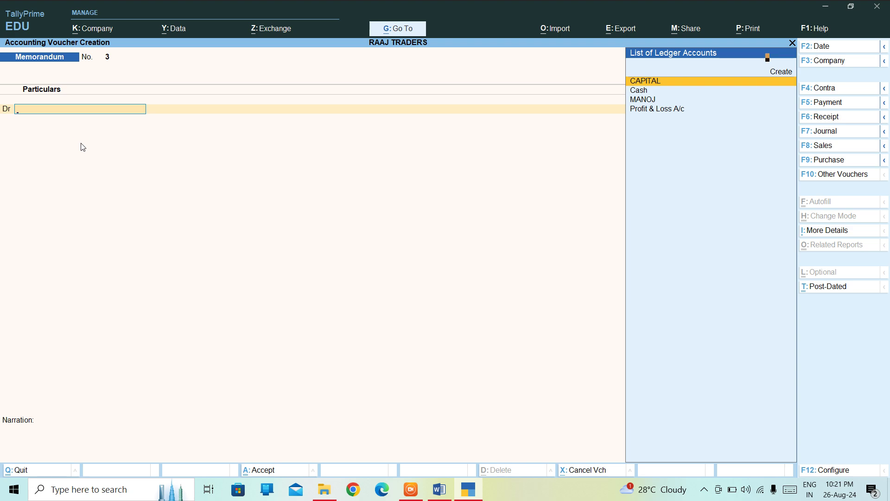
- Recall the saved memorandum voucher to check its ledger balances, then leave voucher entry without saving changes
key("Page_Up")
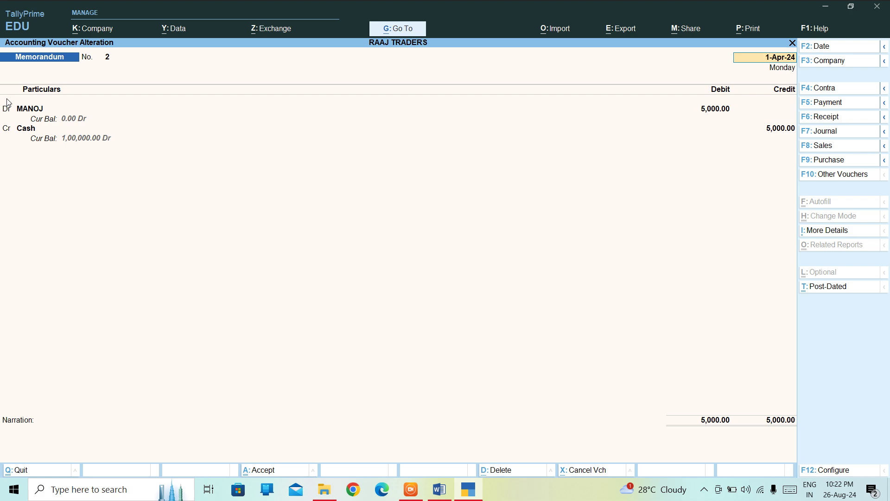
key("BackSpace")
key("Escape")
key("y")
key("Escape")
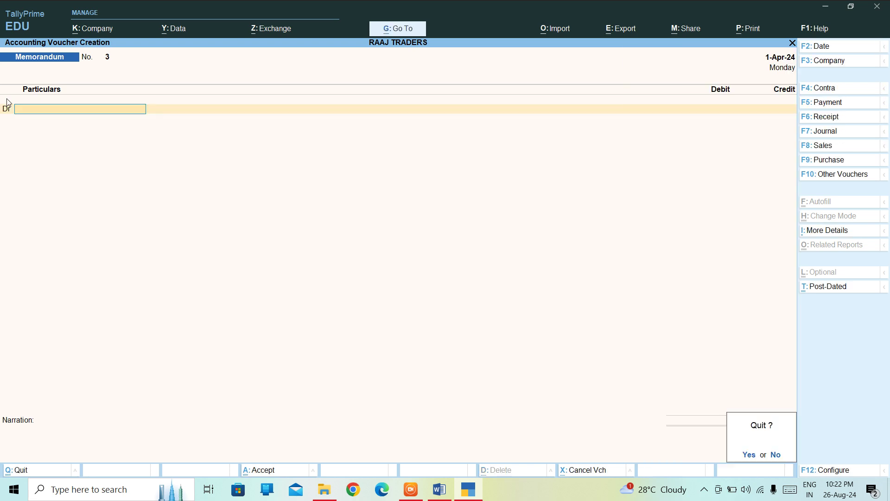
key("y")
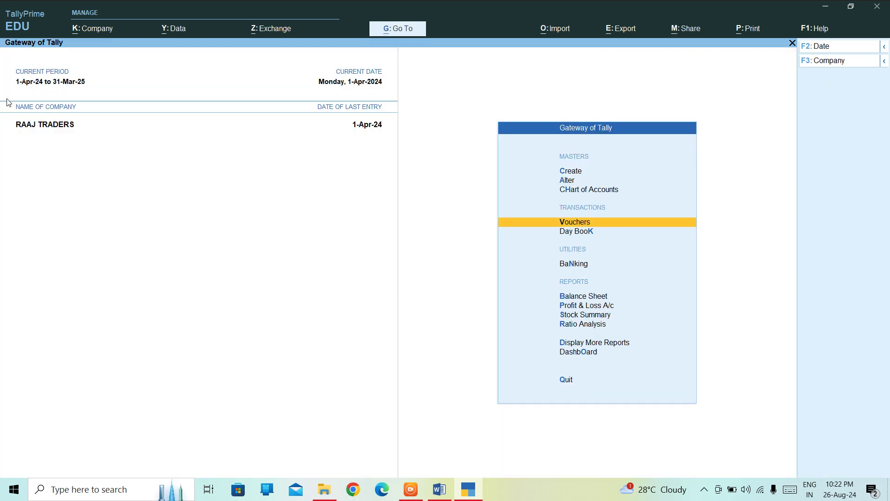
- Display the list of additional reports for the company
key("Down")
key("Down")
key("Down")
key("Down")
key("Down")
key("Down")
key("Down")
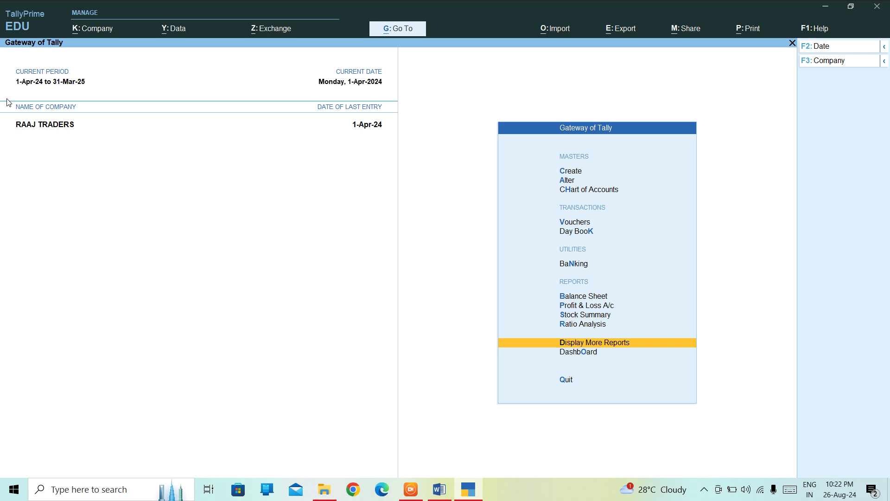
key("Return")
- Open the Memorandum Register among the exception reports
key("Down")
key("Down")
key("Down")
key("Down")
key("Down")
key("Down")
key("Down")
key("Down")
key("Down")
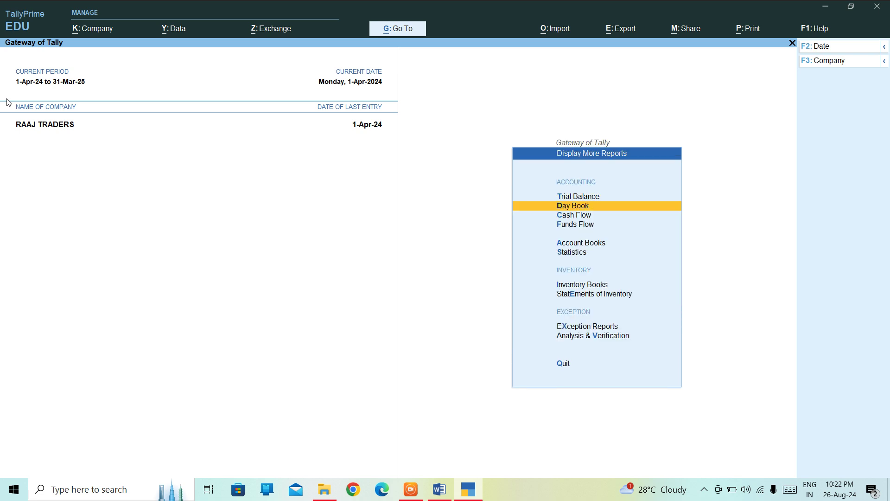
key("Up")
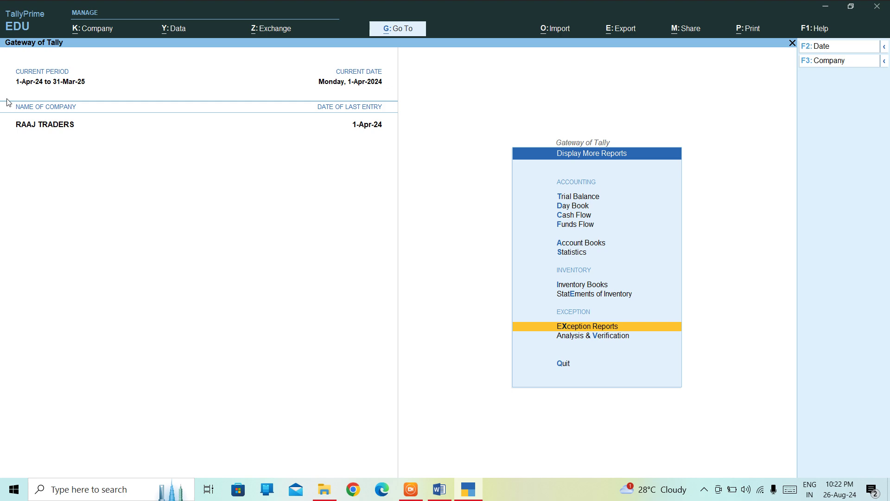
key("Return")
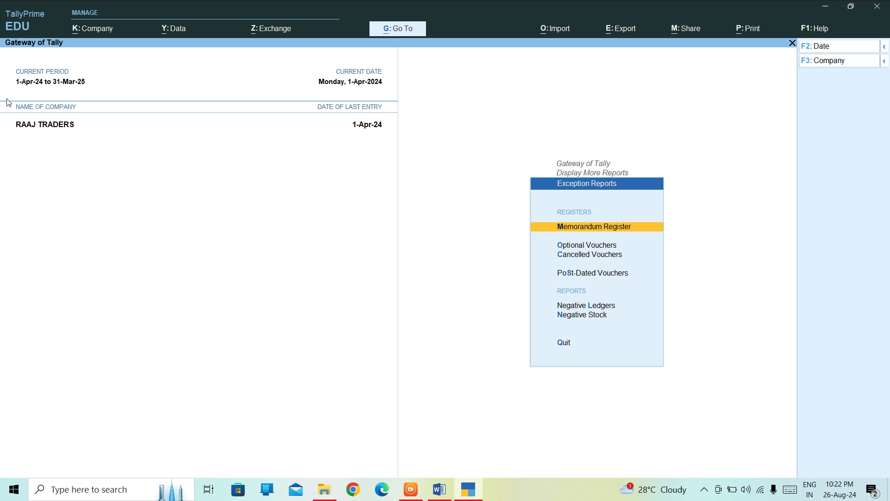
key("Return")
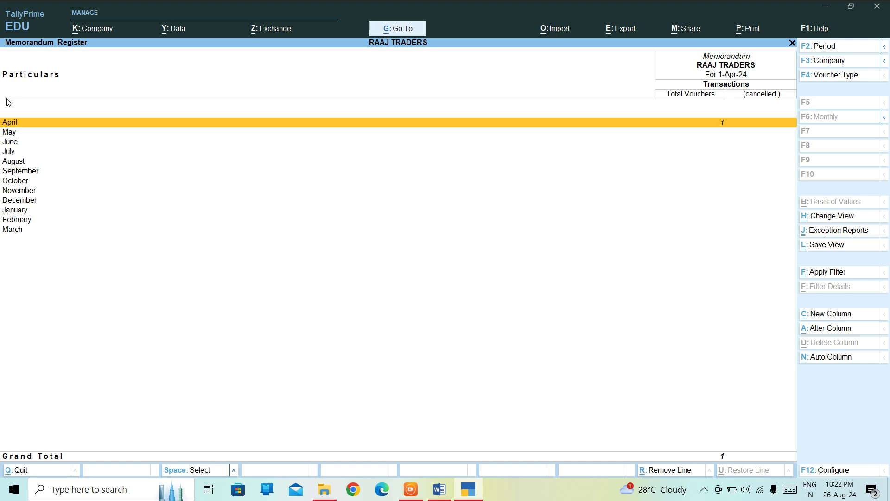
- Examine the April memorandum voucher from the register, then return to the Gateway of Tally without saving changes
key("Return")
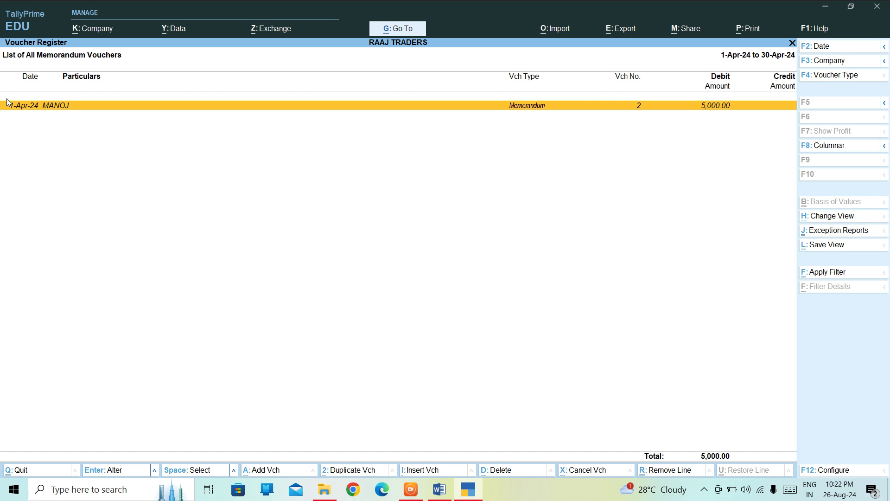
key("Return")
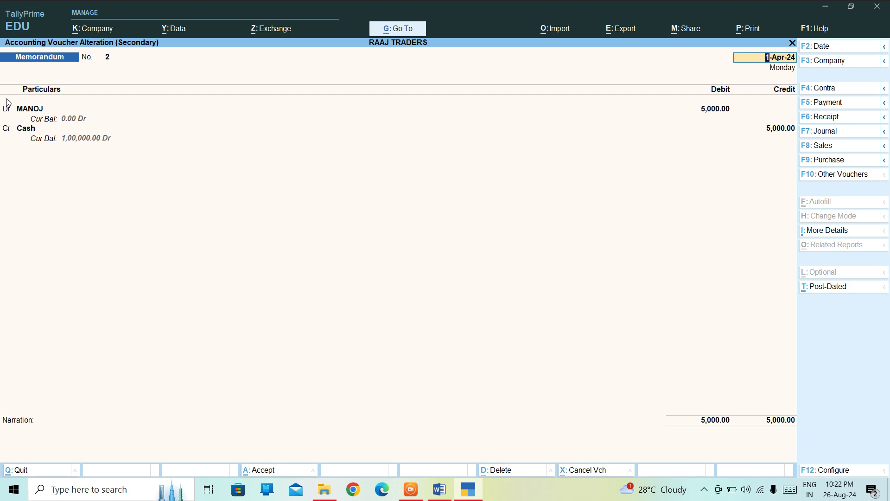
key("BackSpace")
key("Escape")
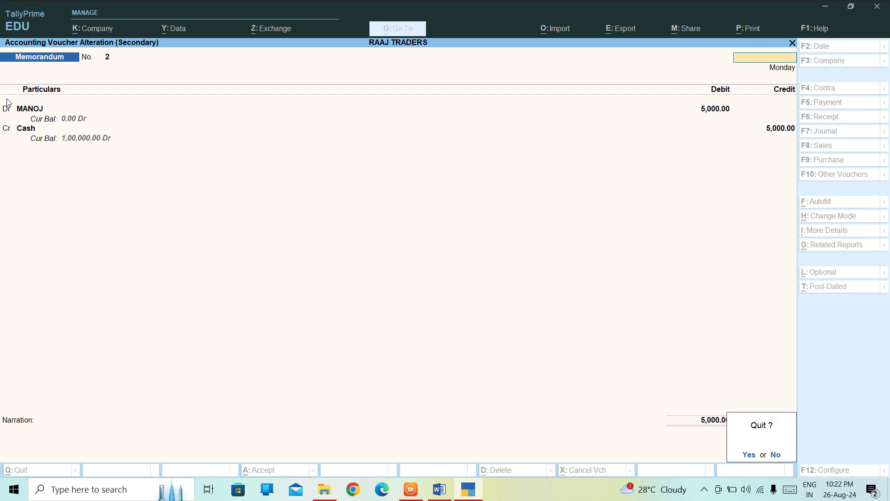
key("y")
key("Escape")
key("Escape")
key("Escape")
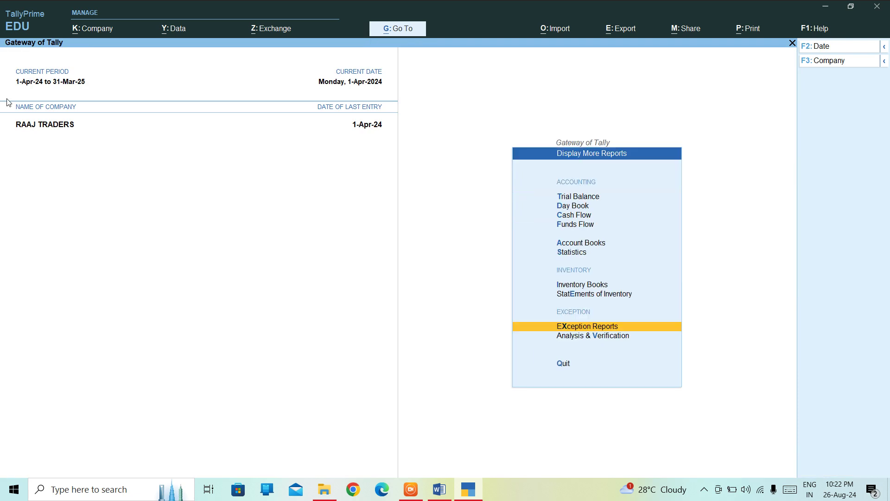
key("Escape")
- Return to voucher entry and recall the saved 5,000 memorandum voucher for alteration
key("Up")
key("Up")
key("Up")
key("Up")
key("Up")
key("Up")
key("Up")
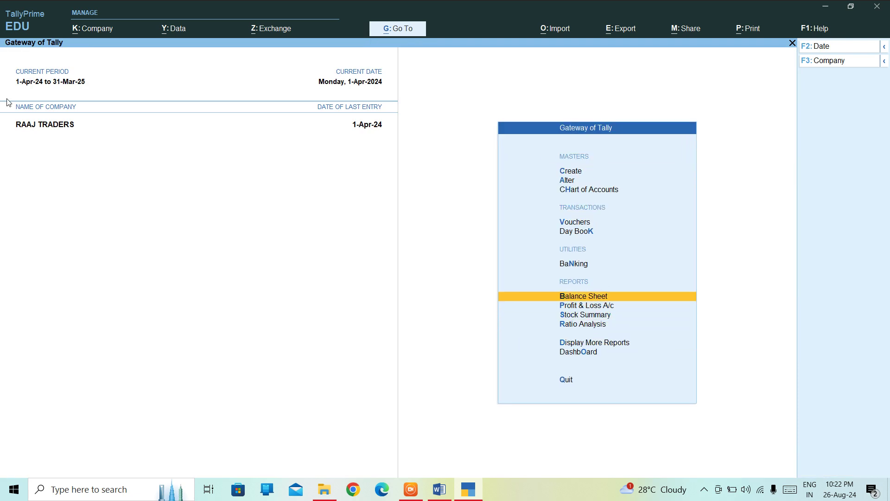
key("Return")
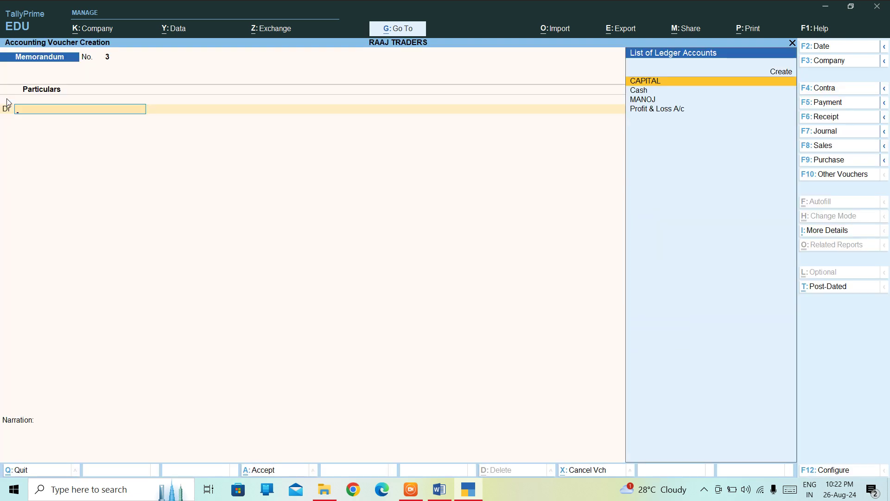
key("Page_Up")
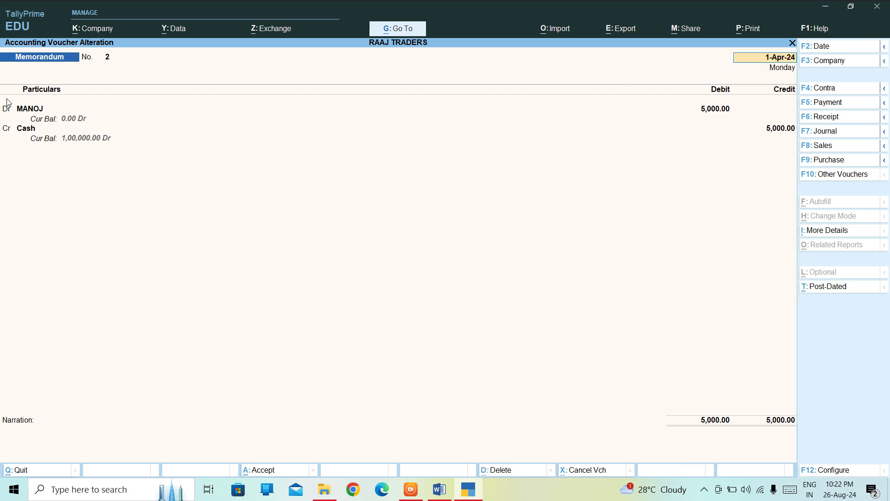
- Close the memorandum voucher alteration without saving and return to the Gateway of Tally
key("BackSpace")
key("Escape")
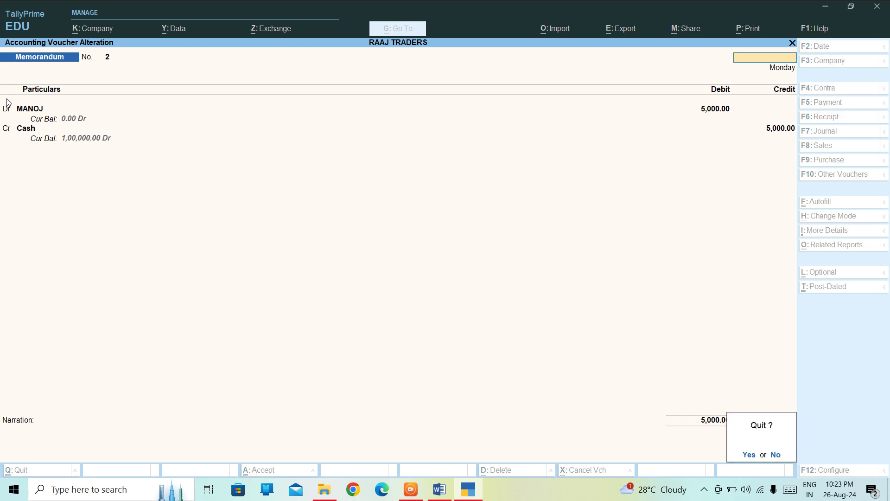
key("Return")
key("Escape")
key("Return")
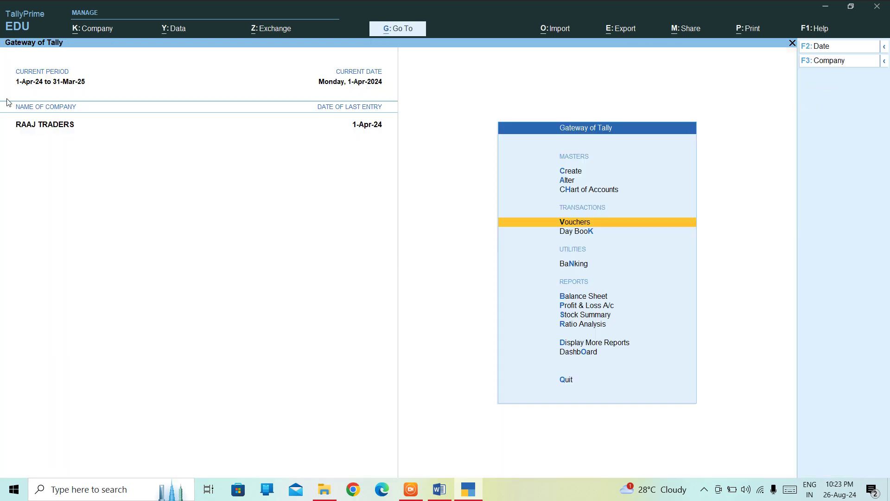
- Open the list of additional reports from the Gateway of Tally
key("Down")
key("Down")
key("Down")
key("Down")
key("Down")
key("Down")
key("Down")
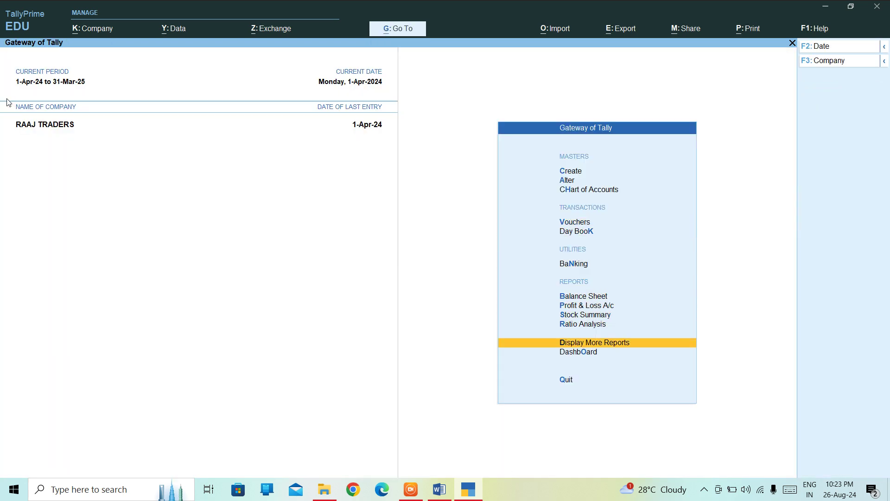
key("Return")
- Open the Memorandum Register among the exception reports
key("Down")
key("Down")
key("Down")
key("Down")
key("Down")
key("Down")
key("Down")
key("Down")
key("Down")
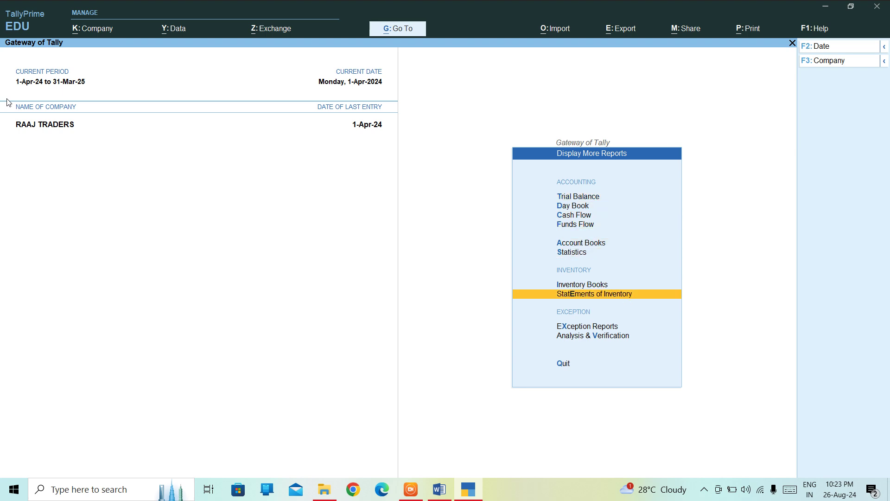
key("Up")
key("Return")
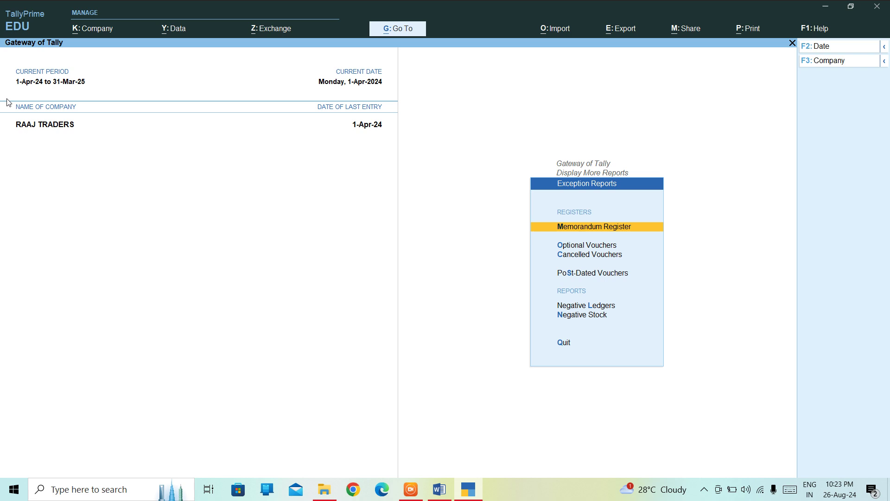
key("Return")
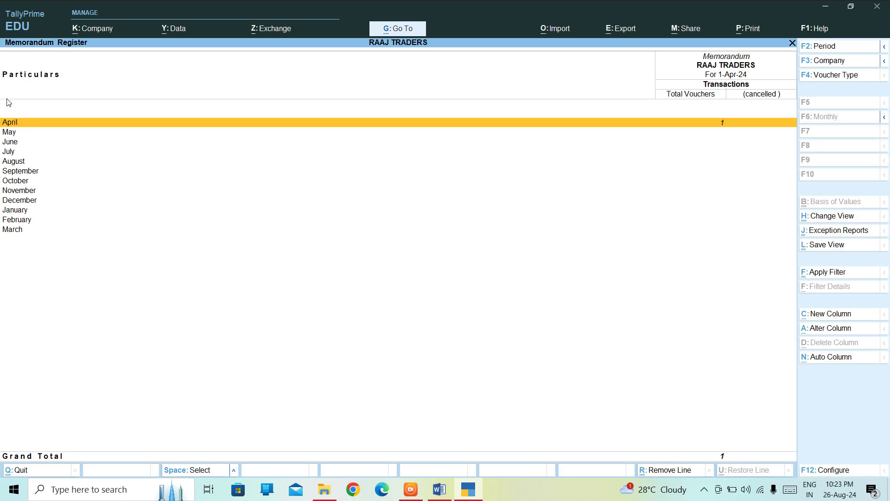
- Open the 1-Apr-24 memorandum voucher from April's register and convert it to a Payment voucher
key("Return")
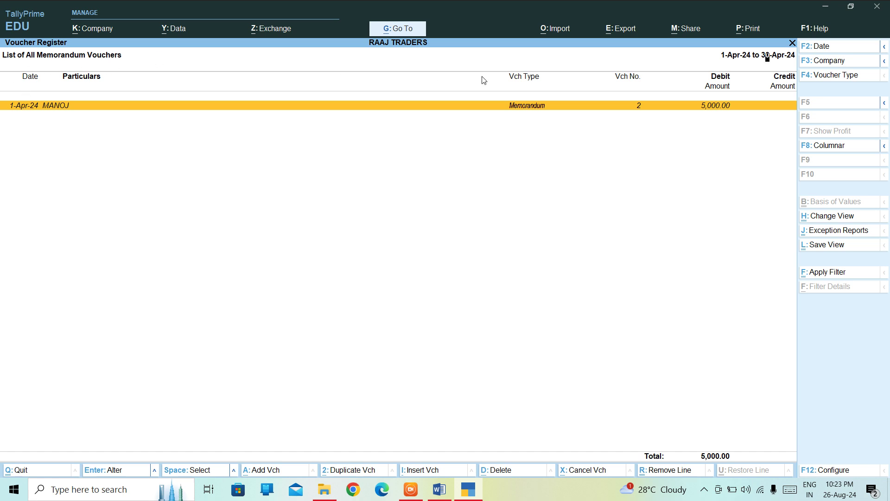
key("Return")
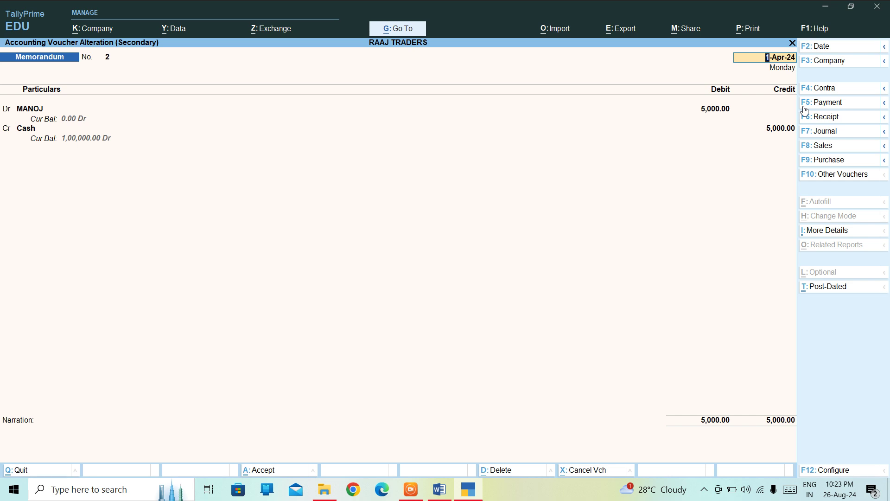
left_click(822, 107)
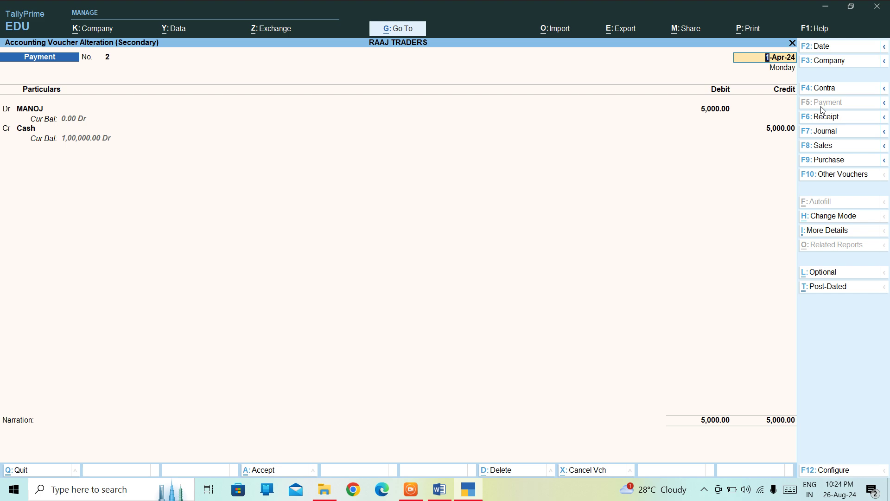
- Start a new ledger from the payment voucher's debit line and enter the creditor's name
key("Return")
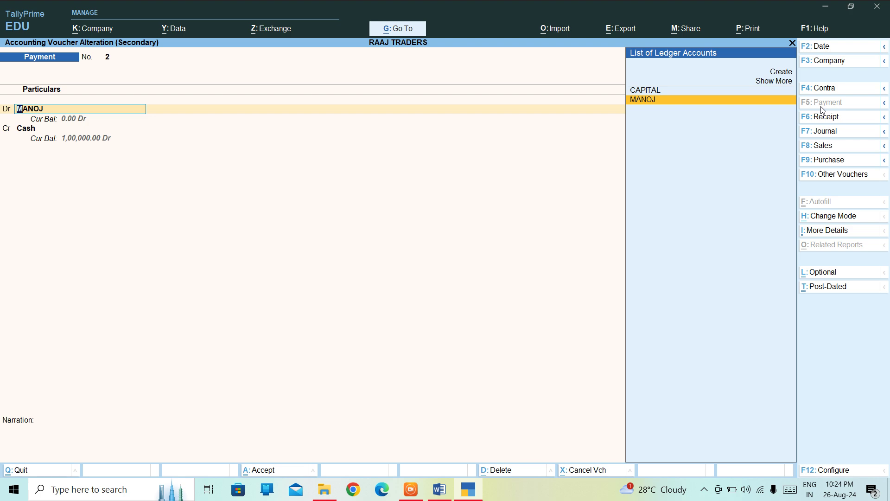
key("alt+c")
type("RA")
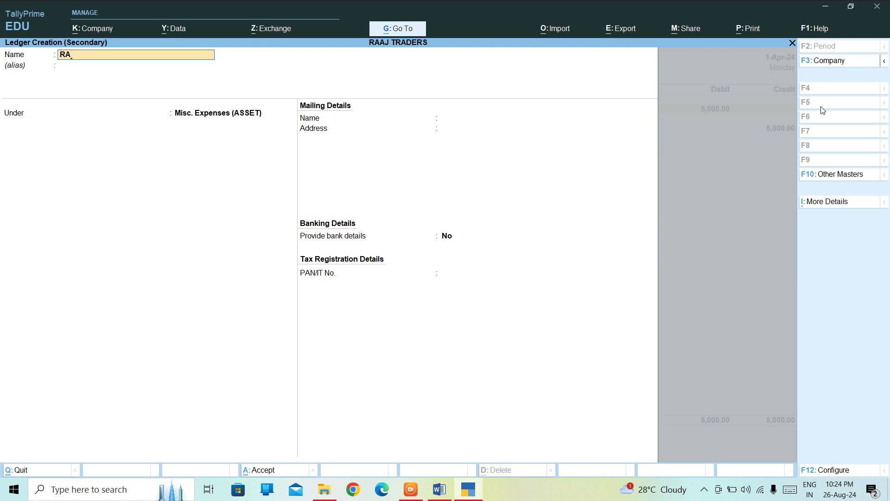
type("M")
key("Return")
key("Return")
type("C")
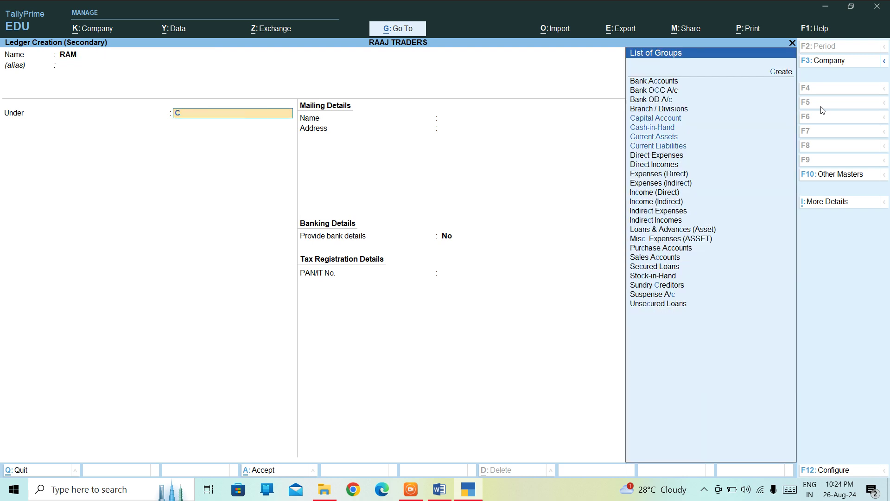
type("RE")
key("Up")
key("Return")
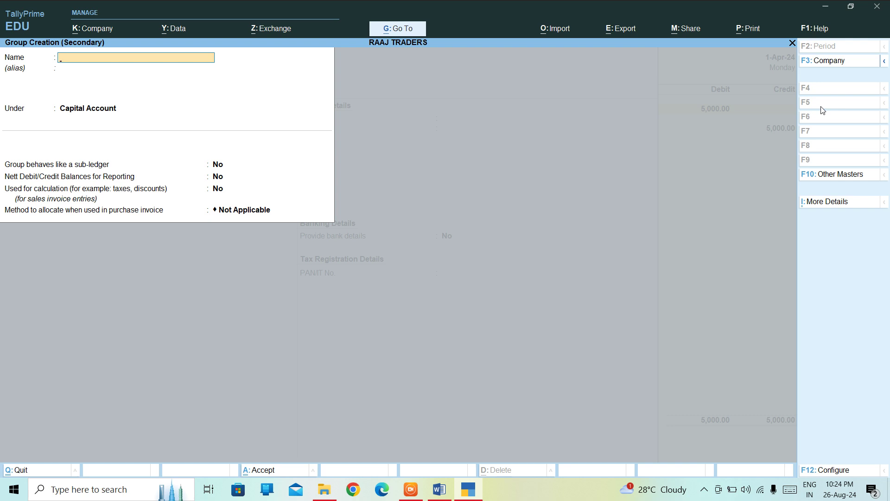
key("Escape")
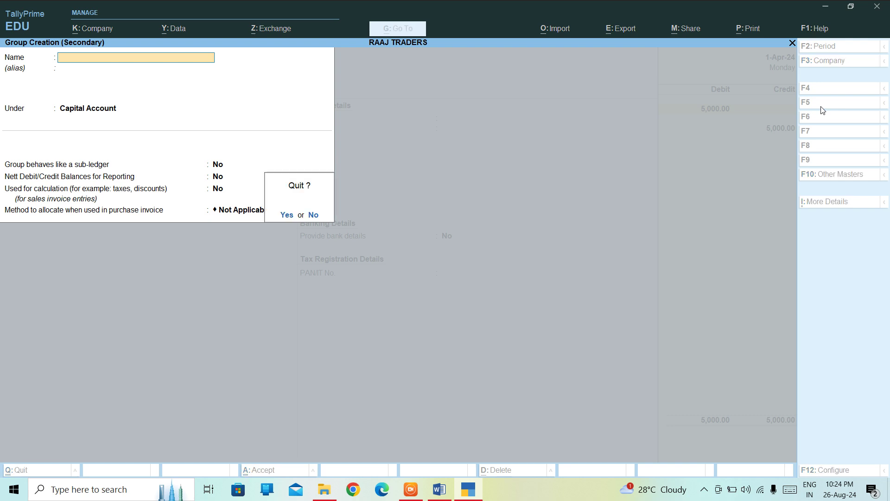
key("y")
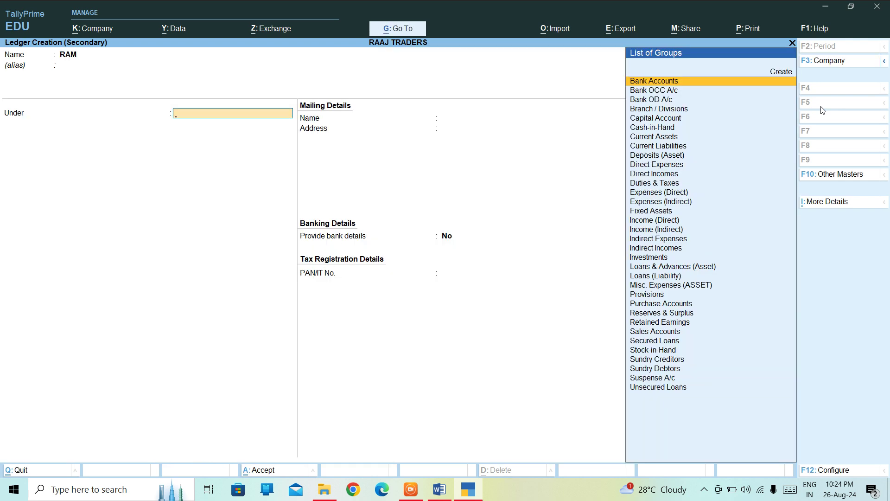
- Place the new creditor ledger under Sundry Creditors and save it onto the voucher's debit line
type("CRE")
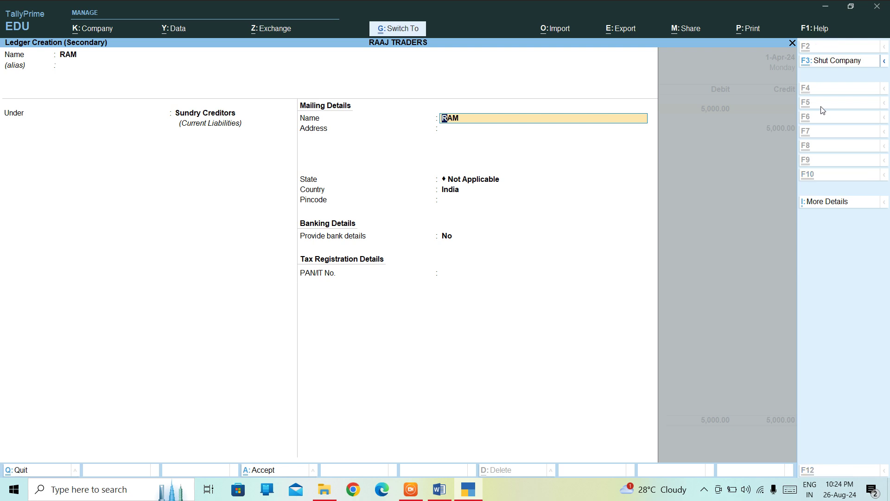
key("ctrl+a")
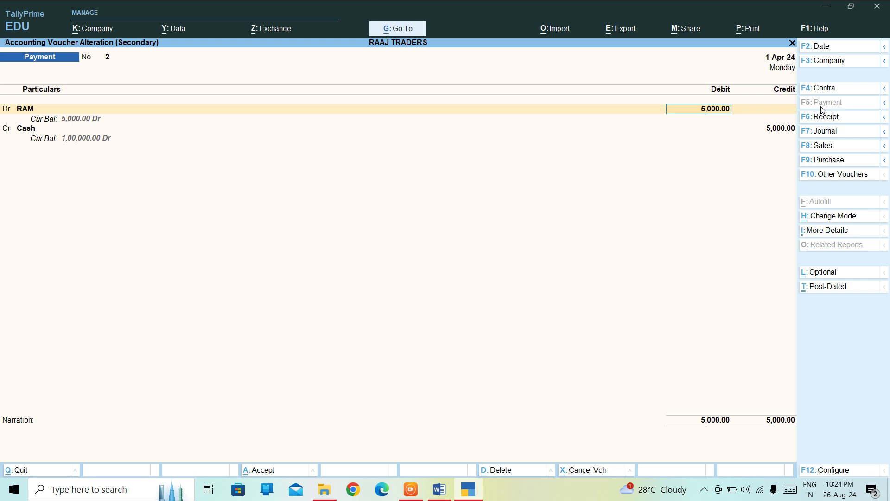
- Keep the 5,000.00 debit and Cash credit, add a narration stating that 5000 cash was paid to the creditor, and save the voucher
key("Return")
key("Return")
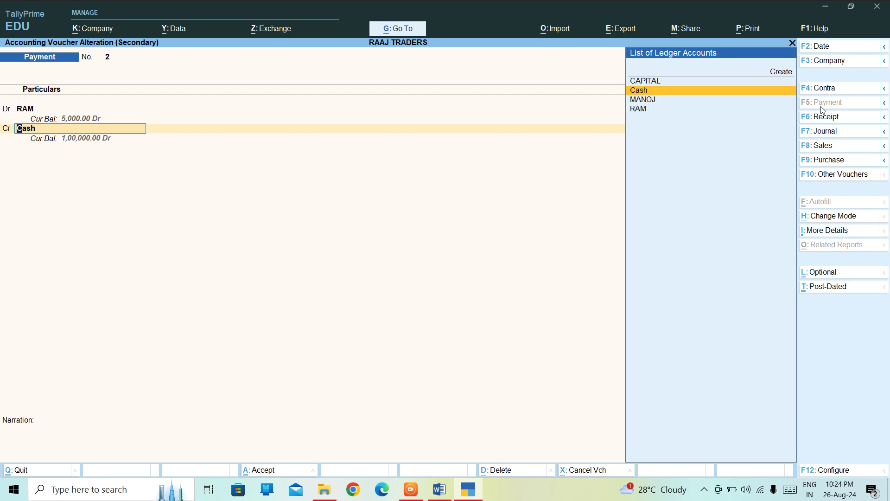
key("Return")
key("Return")
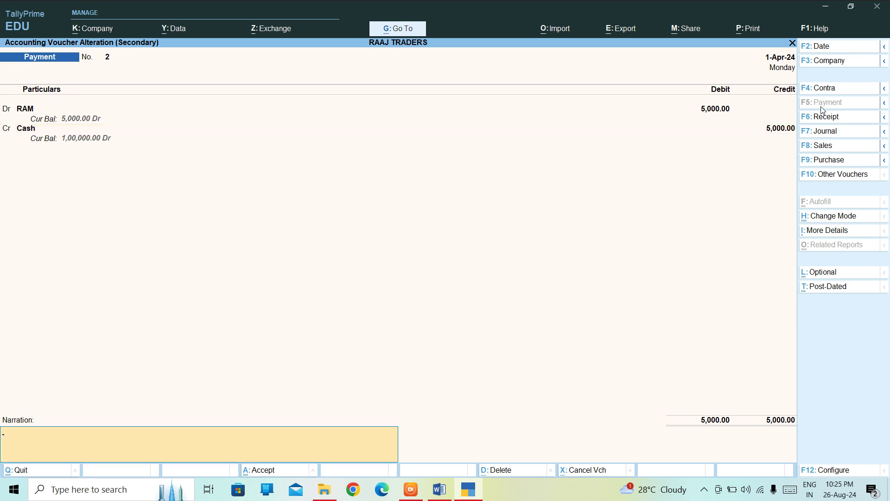
type("CASH PAID TO RAM 50000")
key("BackSpace")
key("ctrl")
key("ctrl+a")
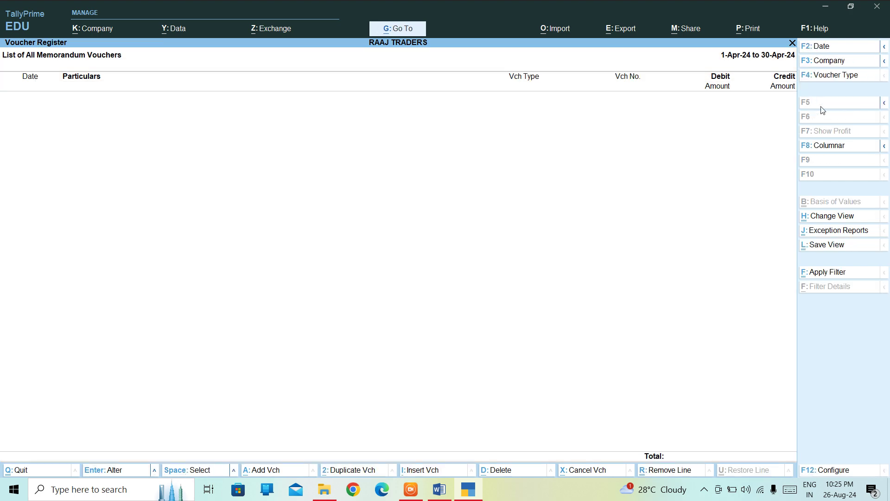
- Recheck the Memorandum Register and its April voucher list, then return to the list of additional reports
key("Escape")
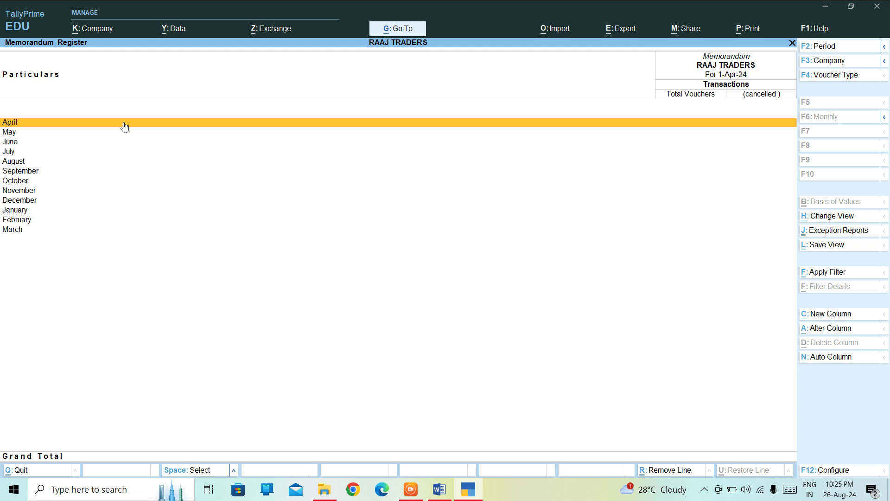
key("Escape")
key("Escape")
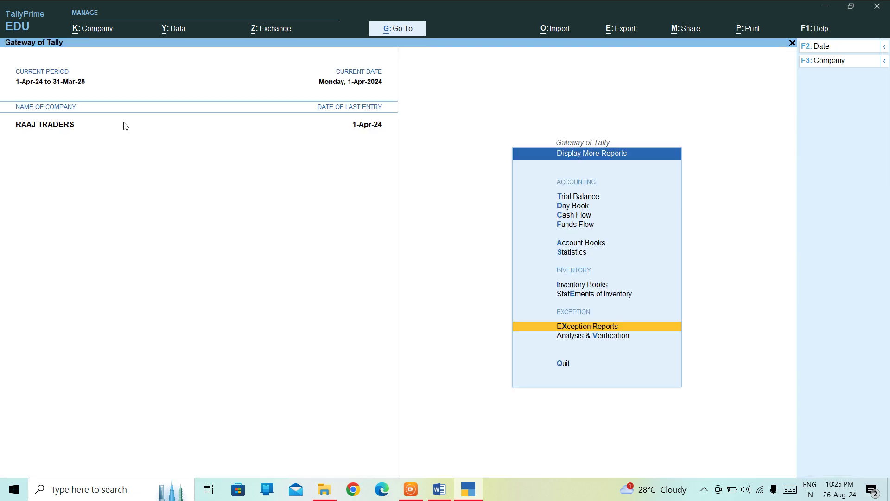
key("Return")
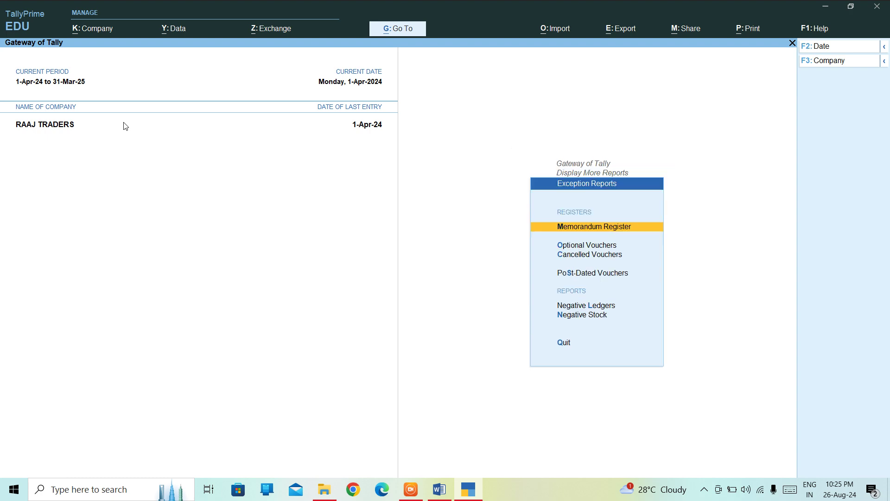
key("Return")
key("Return")
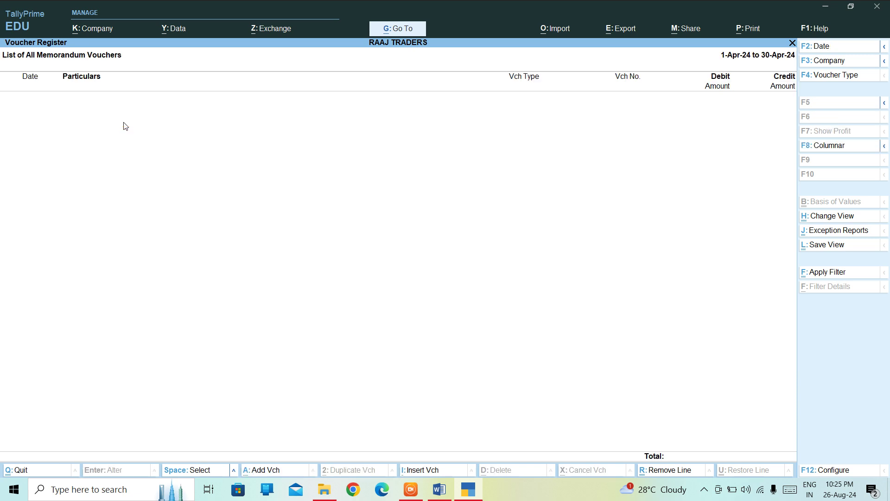
key("Escape")
key("Escape")
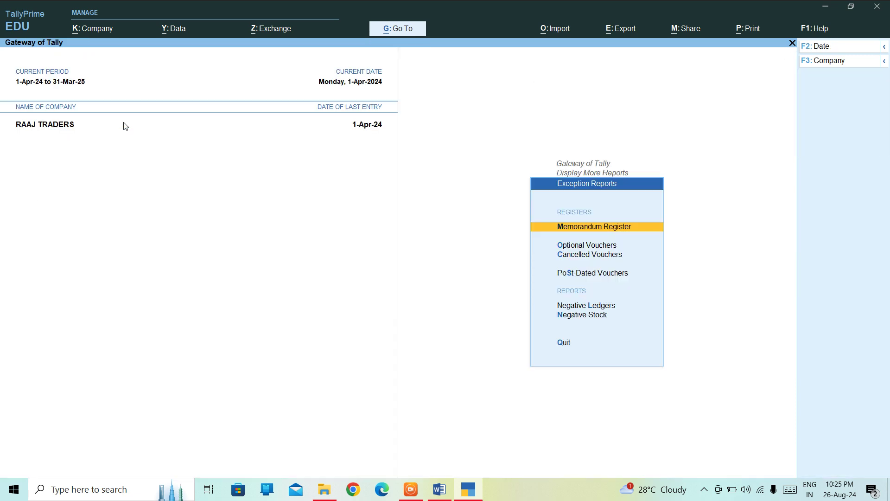
key("Escape")
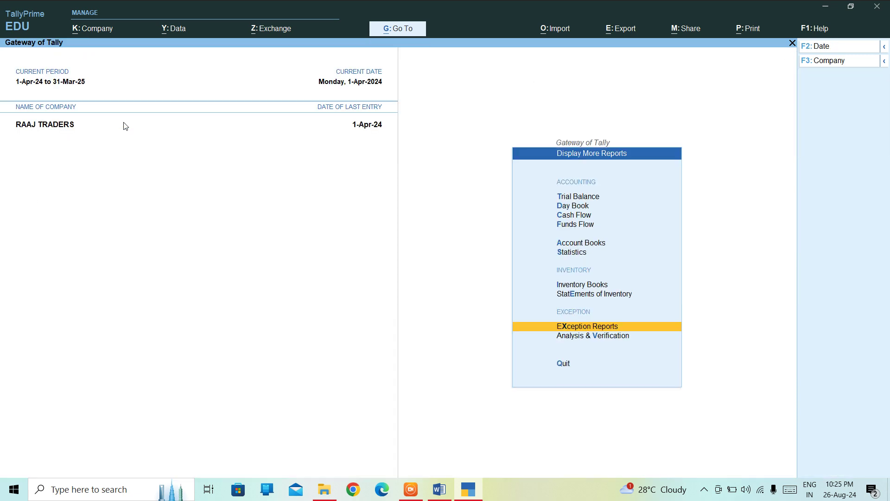
- Open the Payment Register from the account books
key("Up")
key("Up")
key("Up")
key("Up")
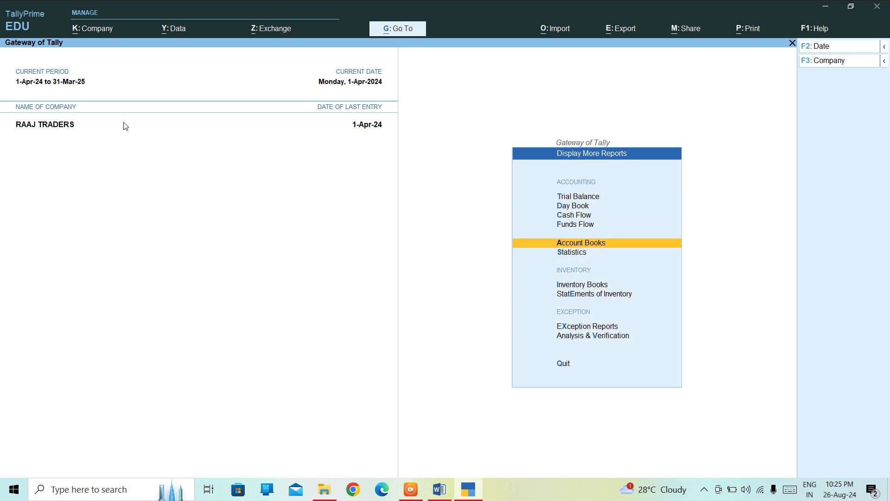
key("Return")
key("Down")
key("Down")
key("Down")
key("Down")
key("Down")
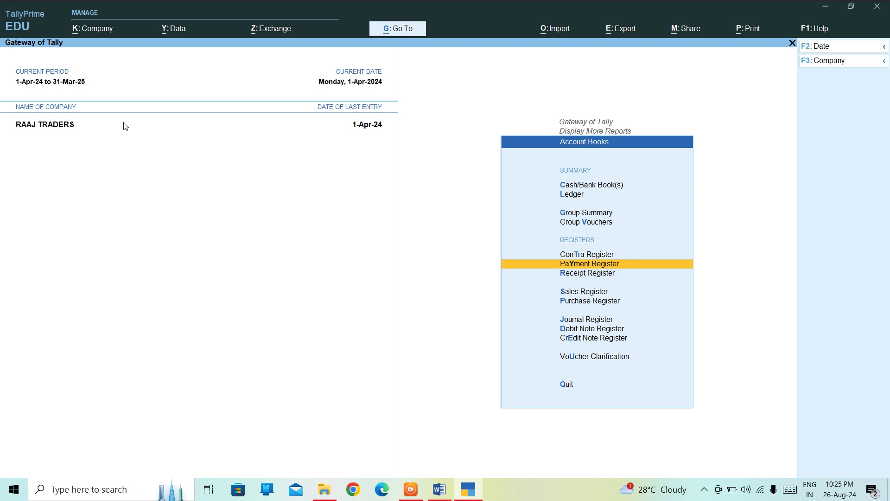
key("Return")
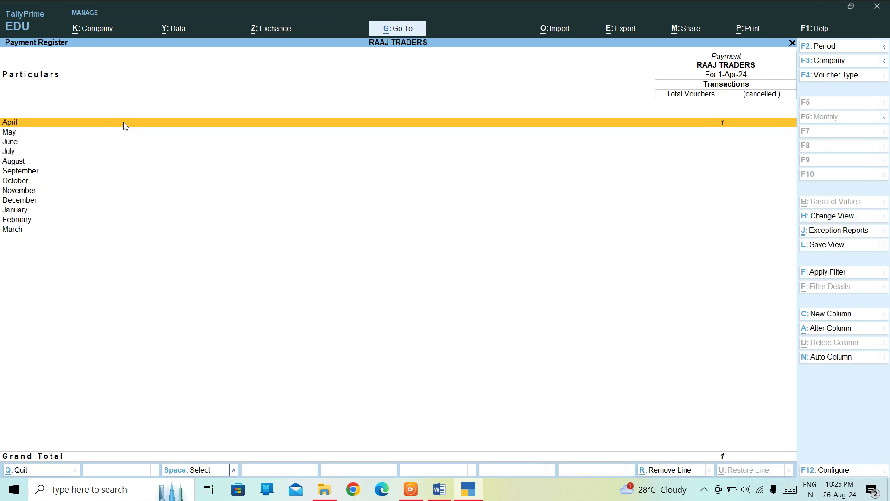
- Examine April's payment voucher, switch to Word to consult the Tally notes, and return to TallyPrime
key("Return")
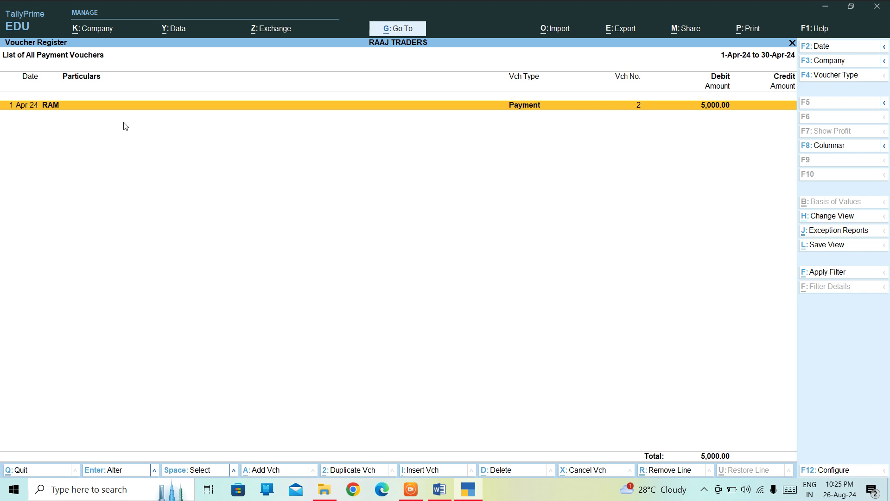
key("Return")
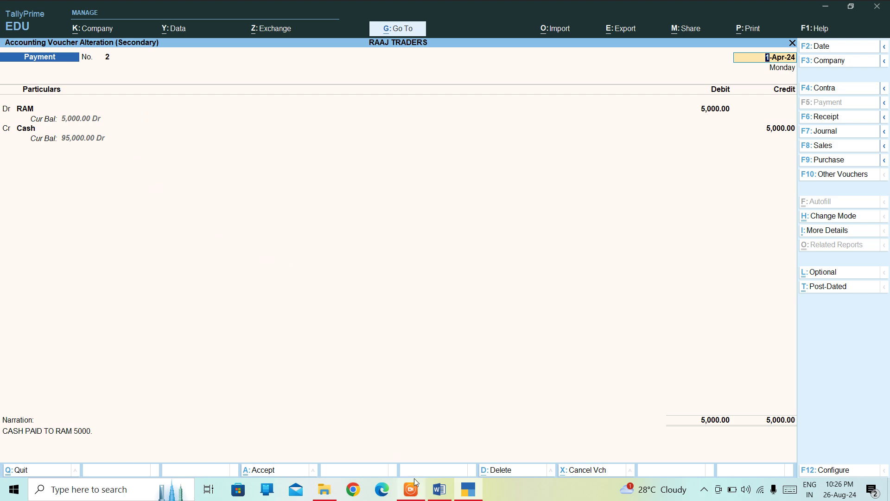
left_click(439, 489)
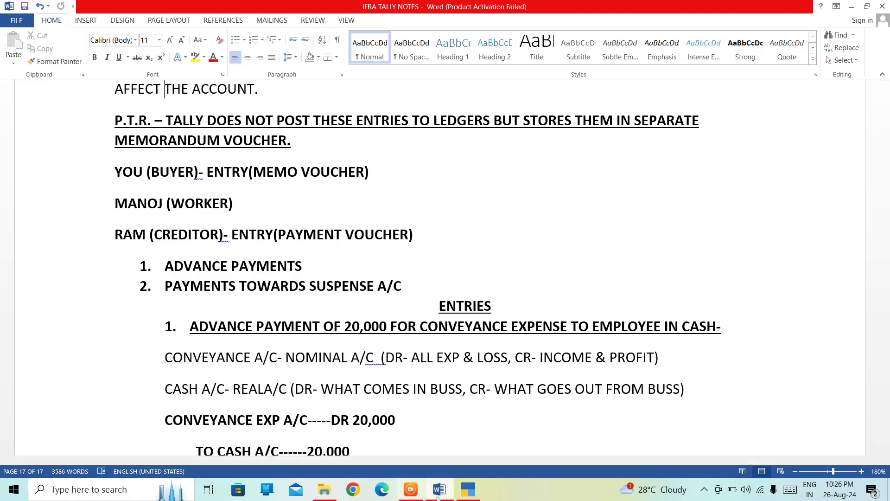
left_click(462, 494)
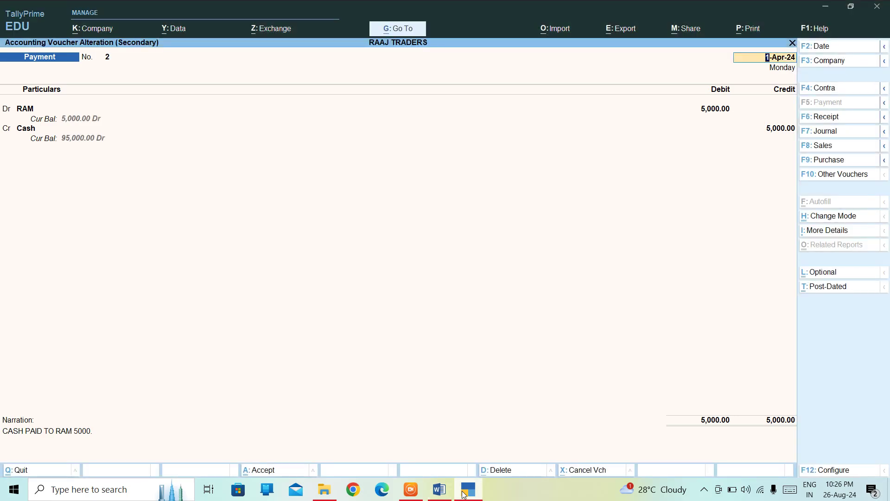
- Close the payment voucher without changes and leave the Payment Register for the list of additional reports
key("Escape")
key("Return")
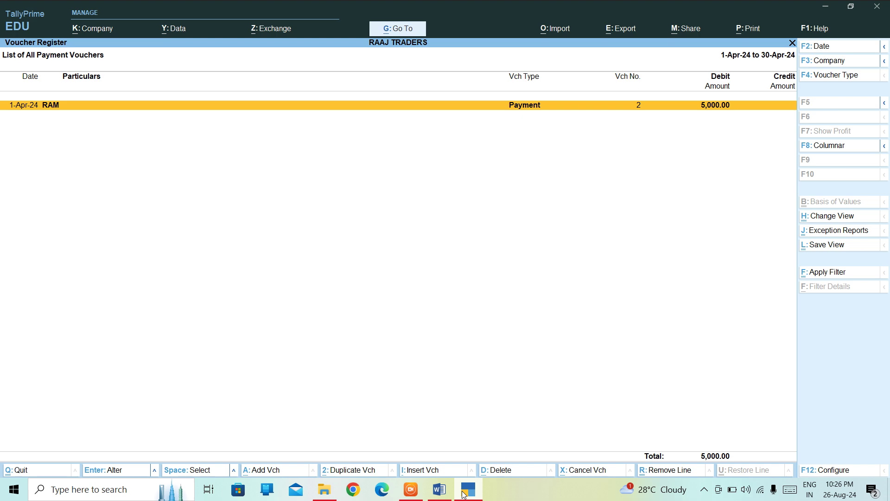
key("Escape")
key("Escape")
key("Escape")
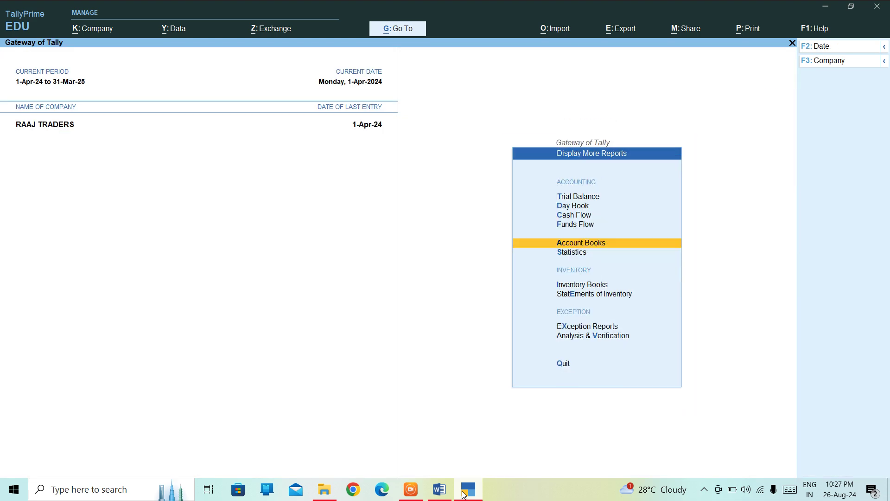
- Return to the Gateway of Tally and review the payment and receipt vouchers in the Day Book
key("Up")
key("Up")
key("Escape")
key("Up")
key("Up")
key("Up")
key("Up")
key("Up")
key("Up")
key("Up")
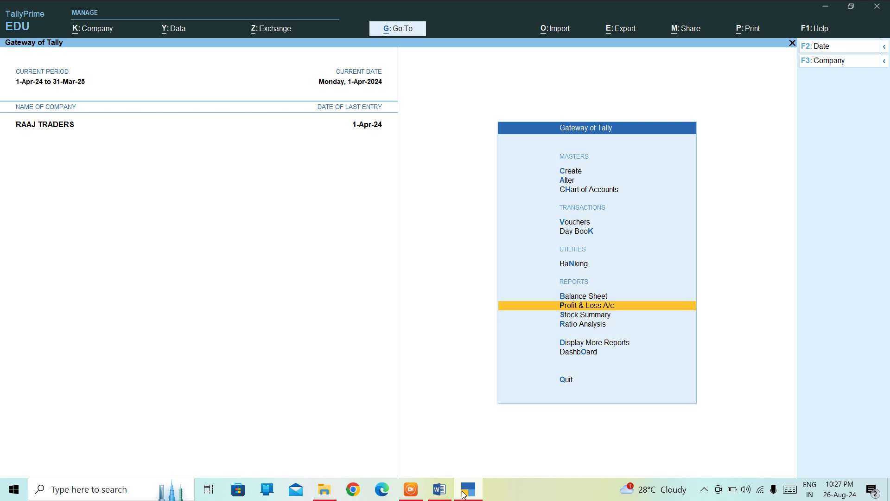
key("Down")
key("Return")
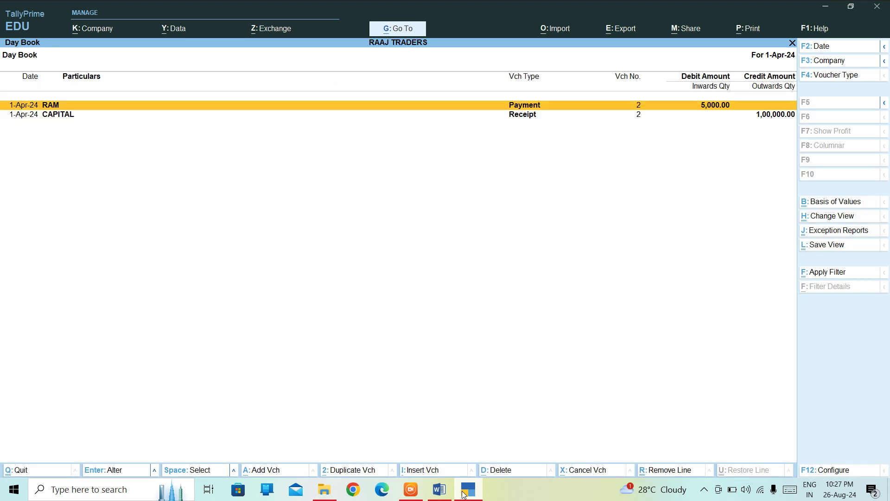
key("Down")
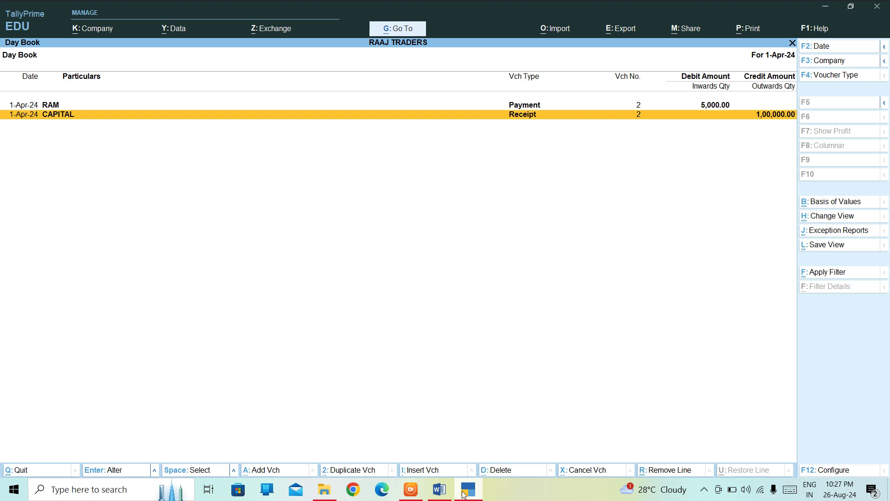
key("Escape")
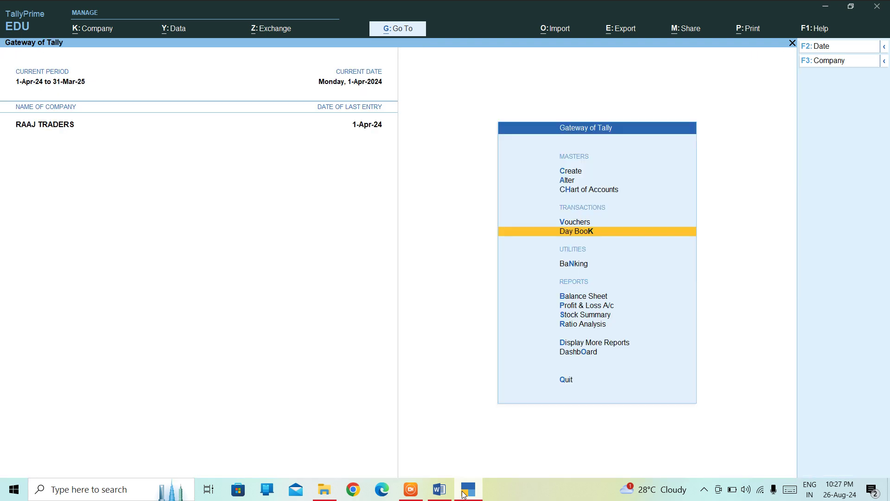
- Start a new accounting voucher with the CAPITAL ledger and switch its type from payment to receipt
key("Up")
key("Return")
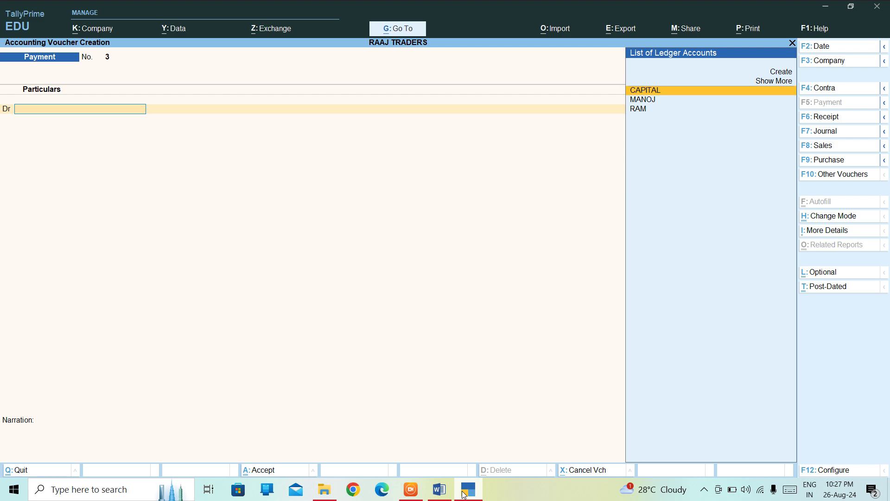
key("Return")
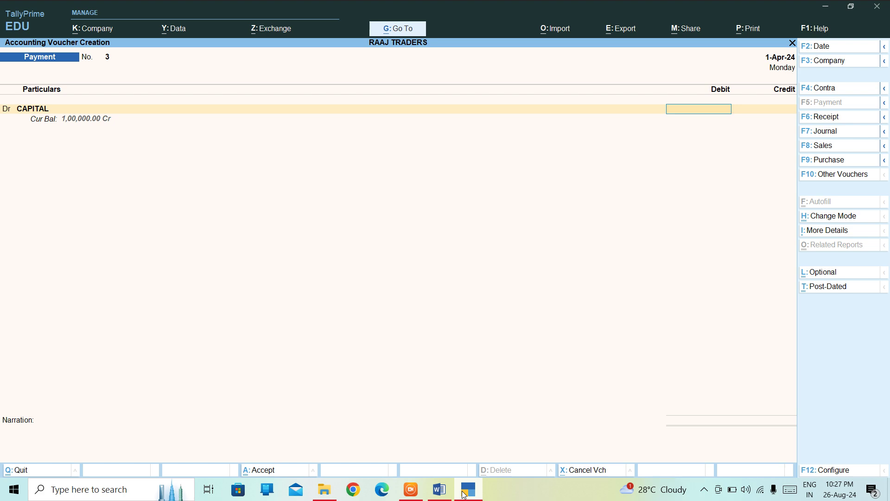
key("BackSpace")
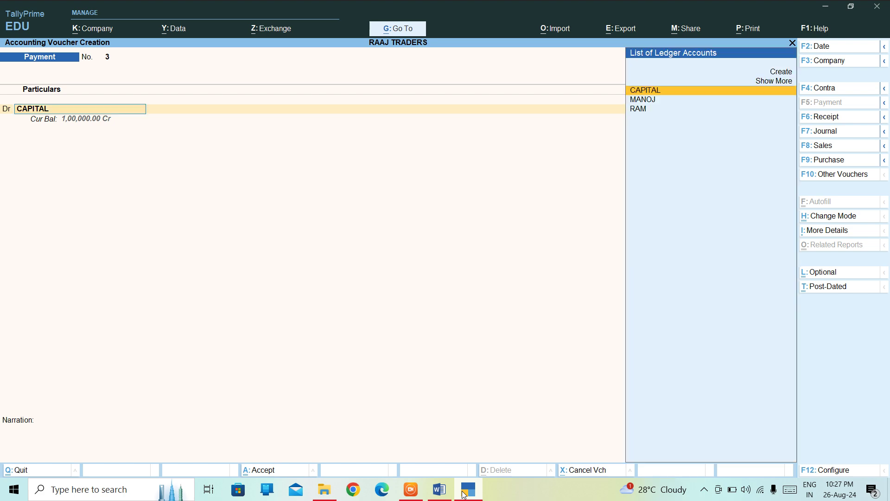
key("F6")
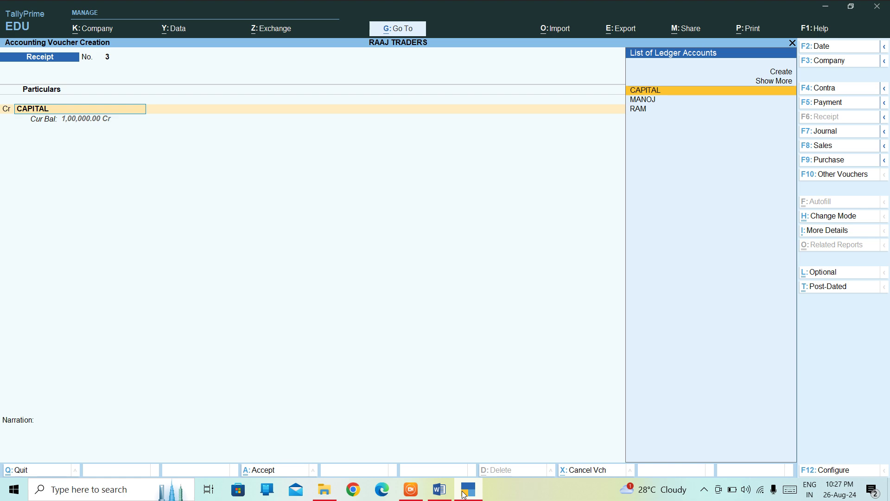
- Create a ledger named CASH A/C under Sundry Creditors from within the receipt voucher
type("C")
key("alt+c")
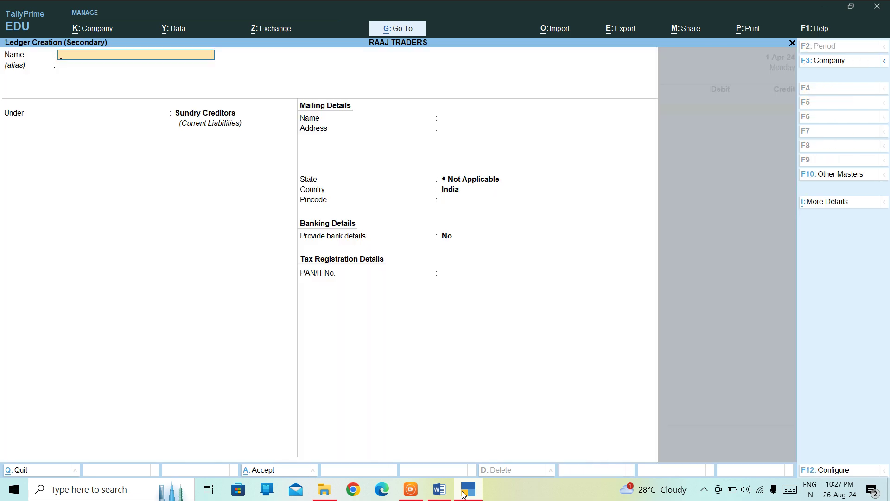
type("CASH A/C")
key("Return")
key("Return")
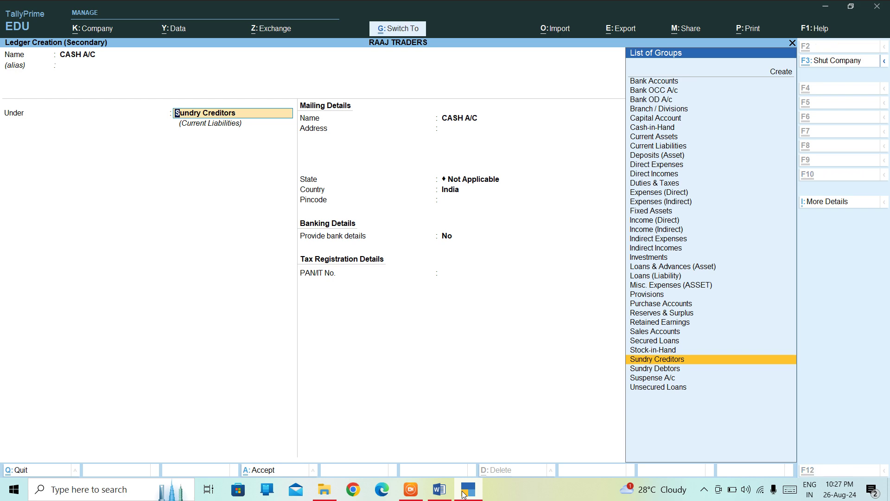
key("ctrl+a")
key("BackSpace")
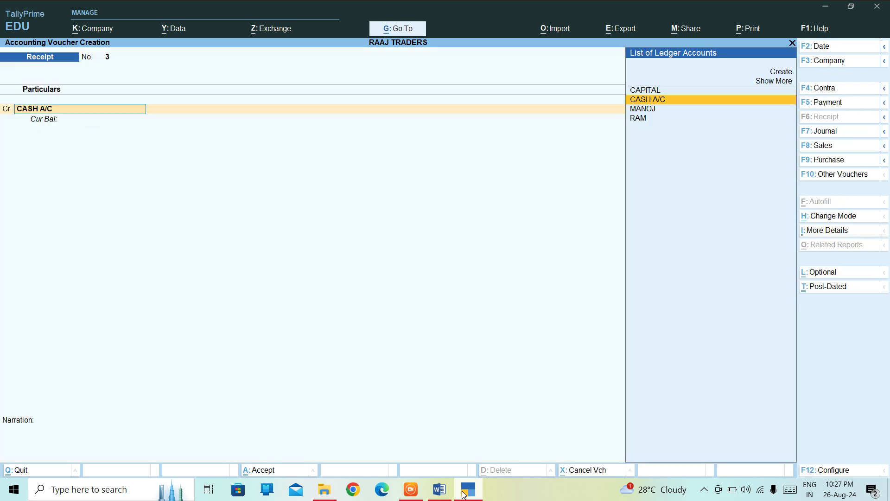
- Change the receipt's credited ledger to CAPITAL and discard the unsaved voucher
key("Up")
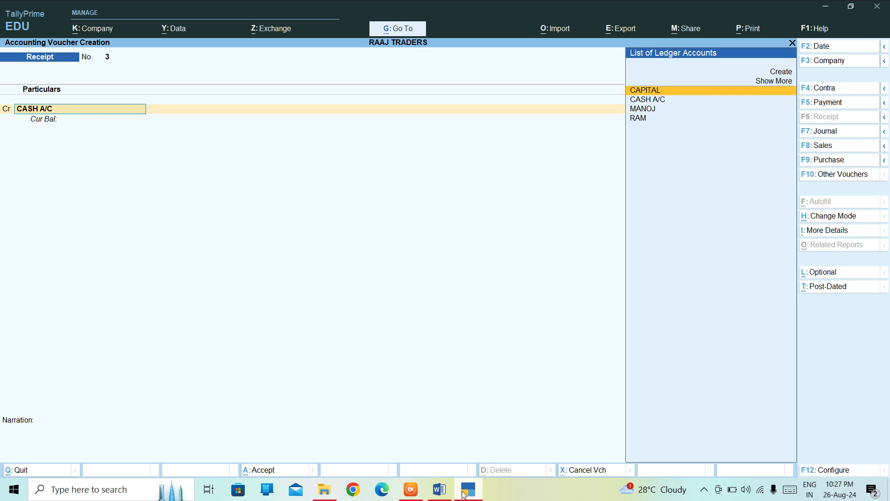
key("Return")
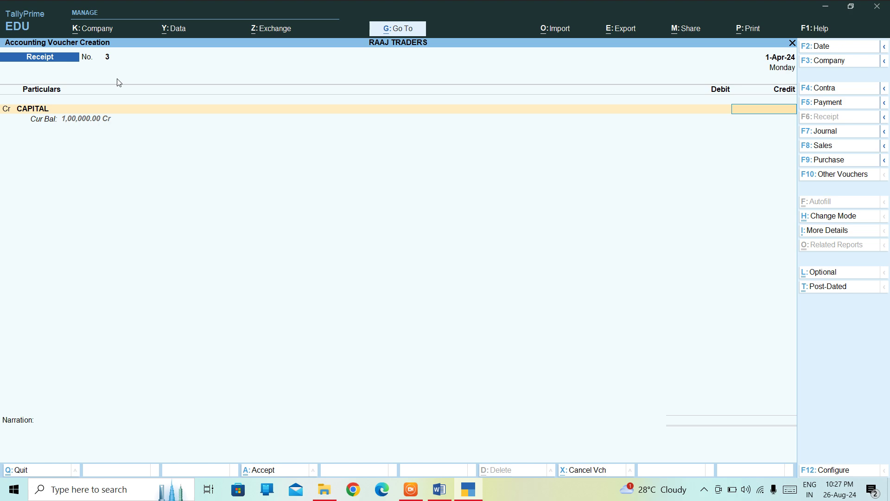
key("Escape")
key("y")
- Check the Profit & Loss A/c report and return to the Gateway of Tally
key("Down")
key("Down")
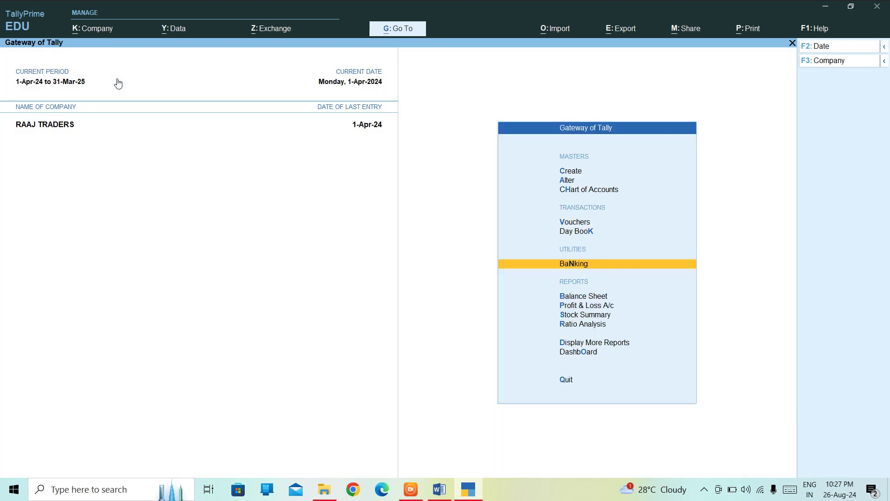
key("Down")
key("Down")
key("Return")
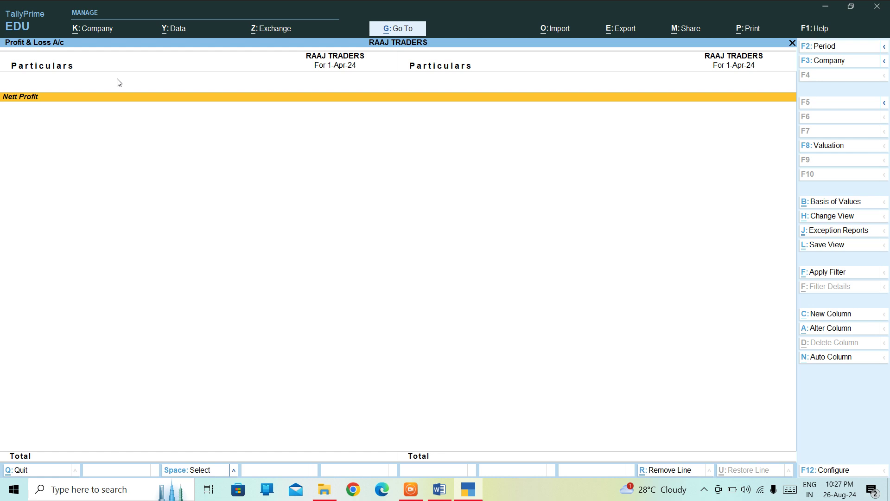
key("Escape")
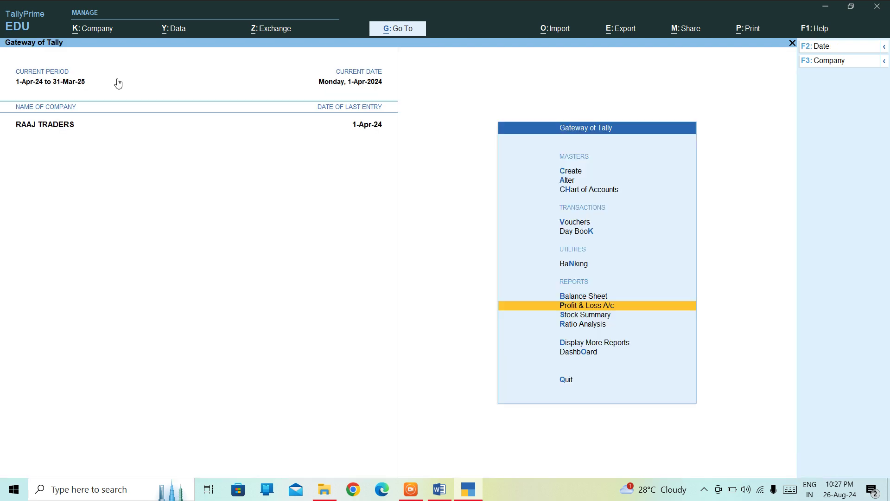